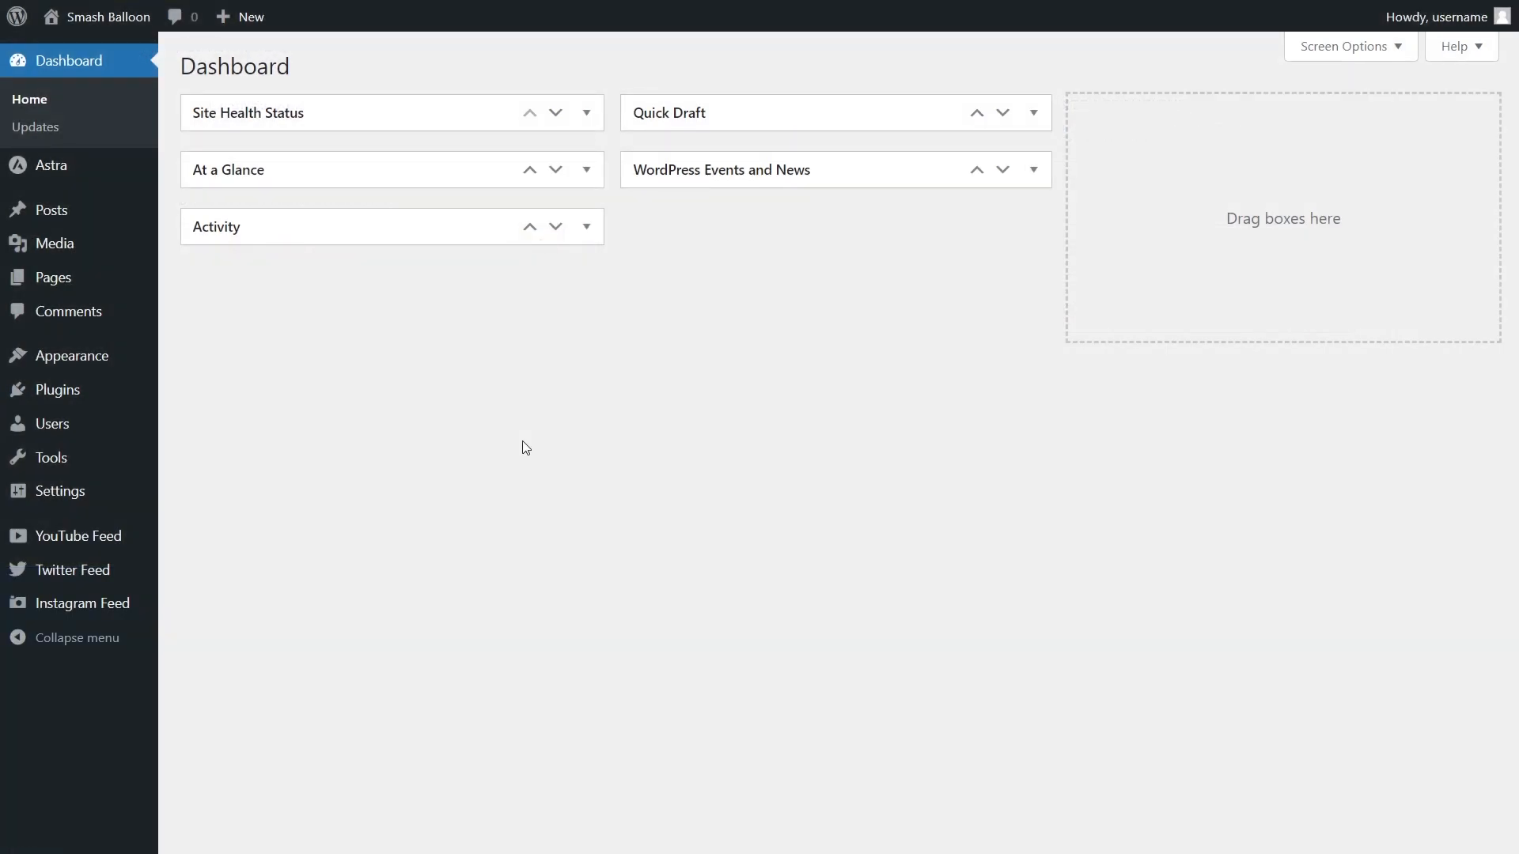
Step: Install the plugin from the uploaded file Reviews-Feed-Pro-1.1.zip and activate it
mouse_move(149, 403)
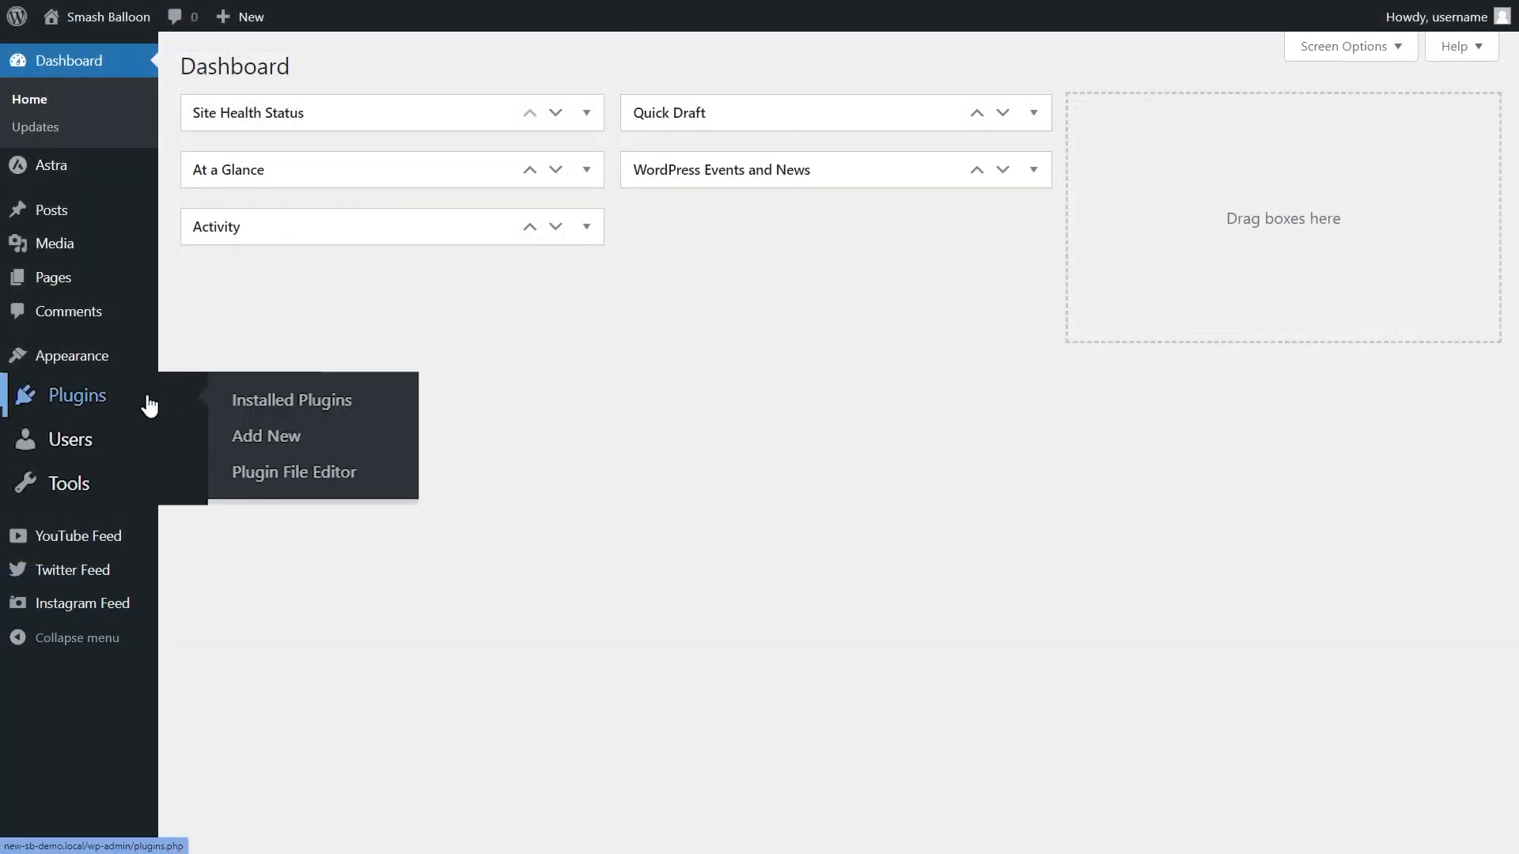
click(264, 436)
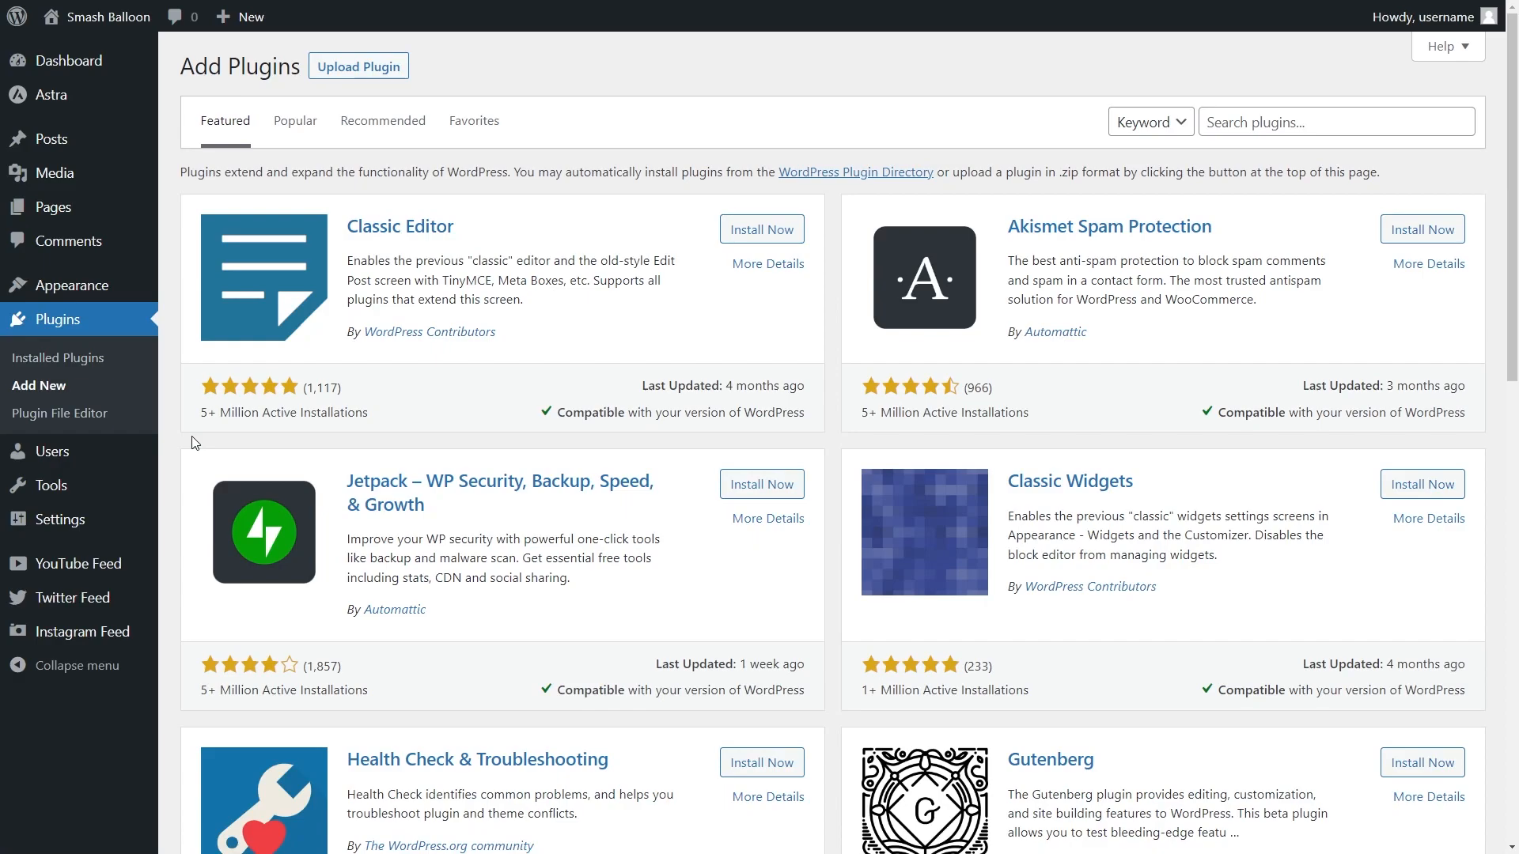
click(360, 71)
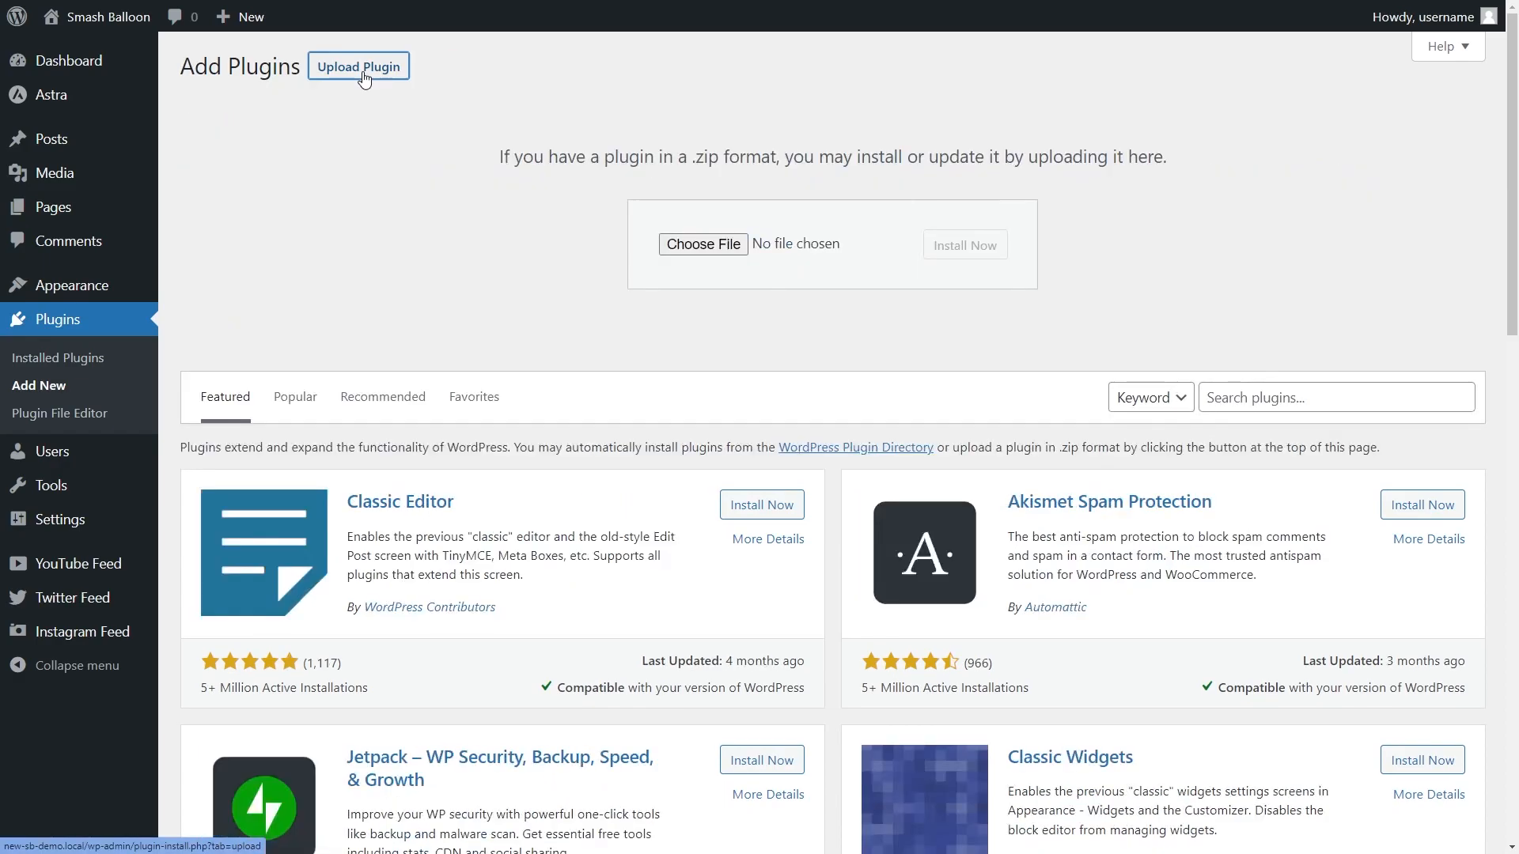
click(702, 245)
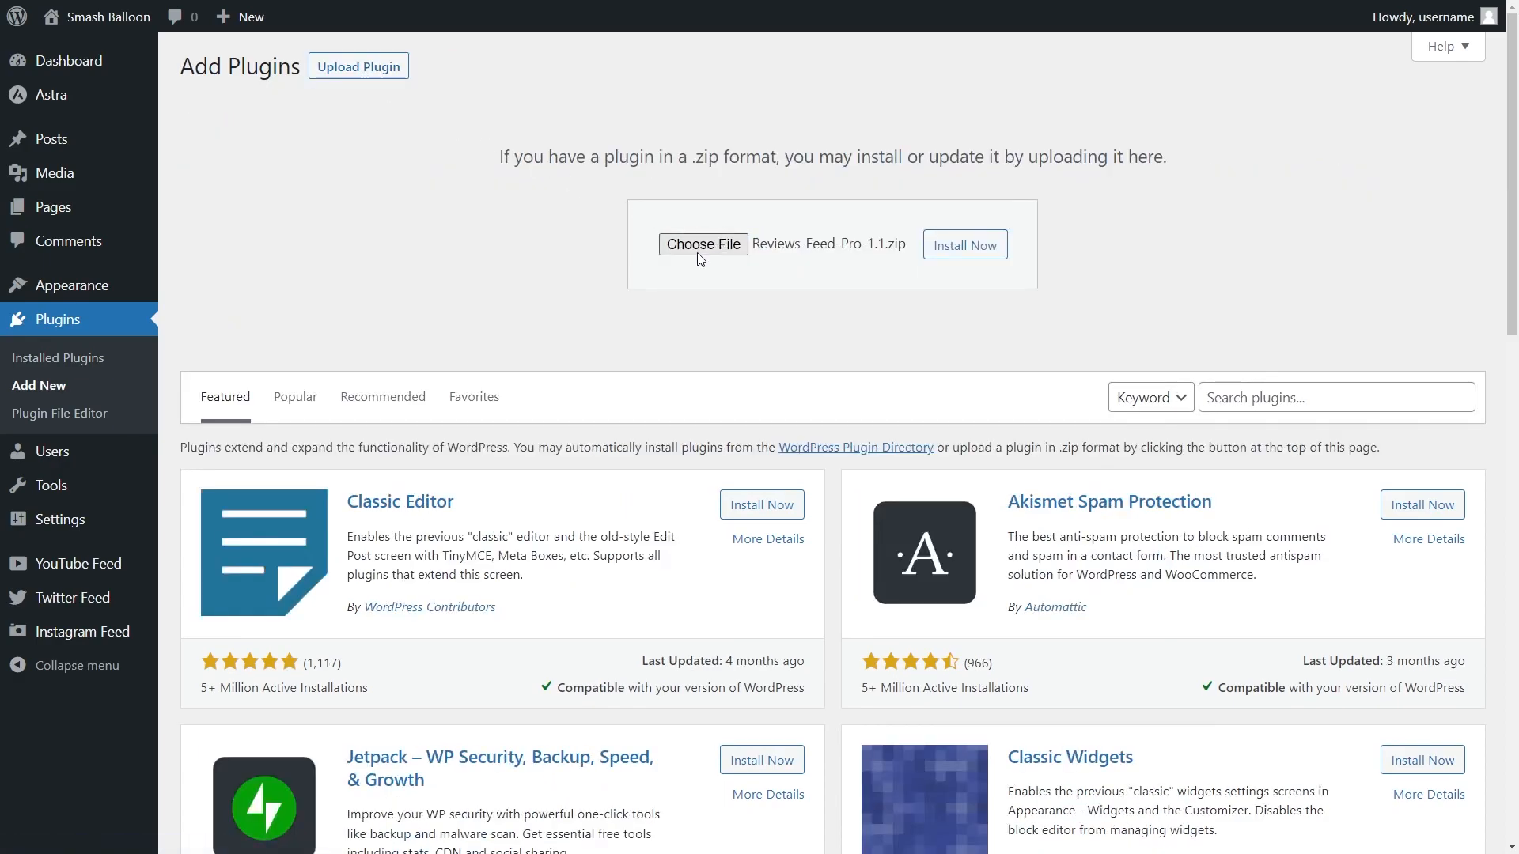
click(965, 246)
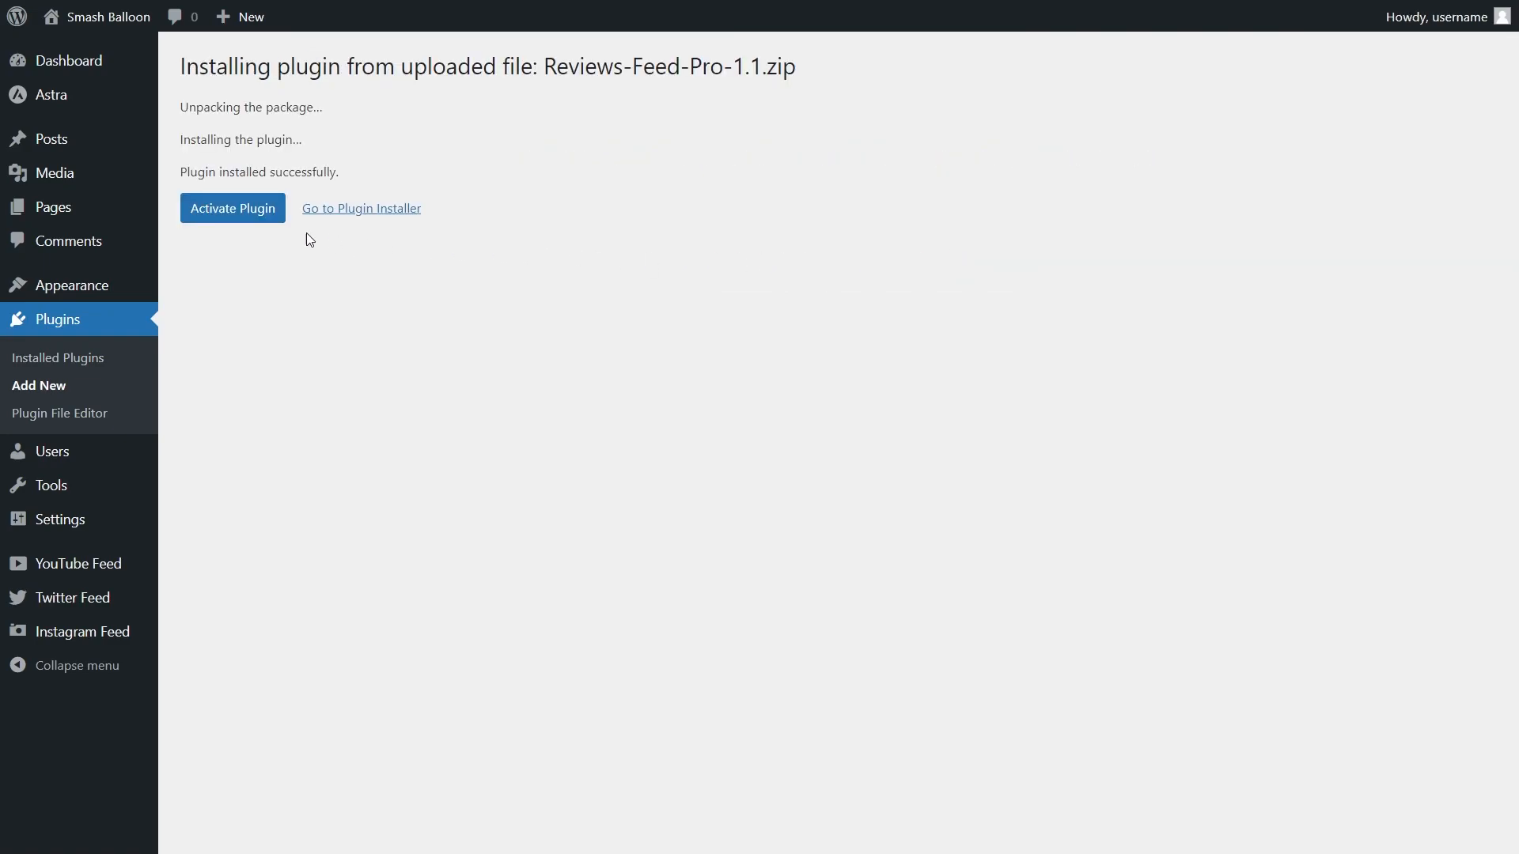
click(238, 212)
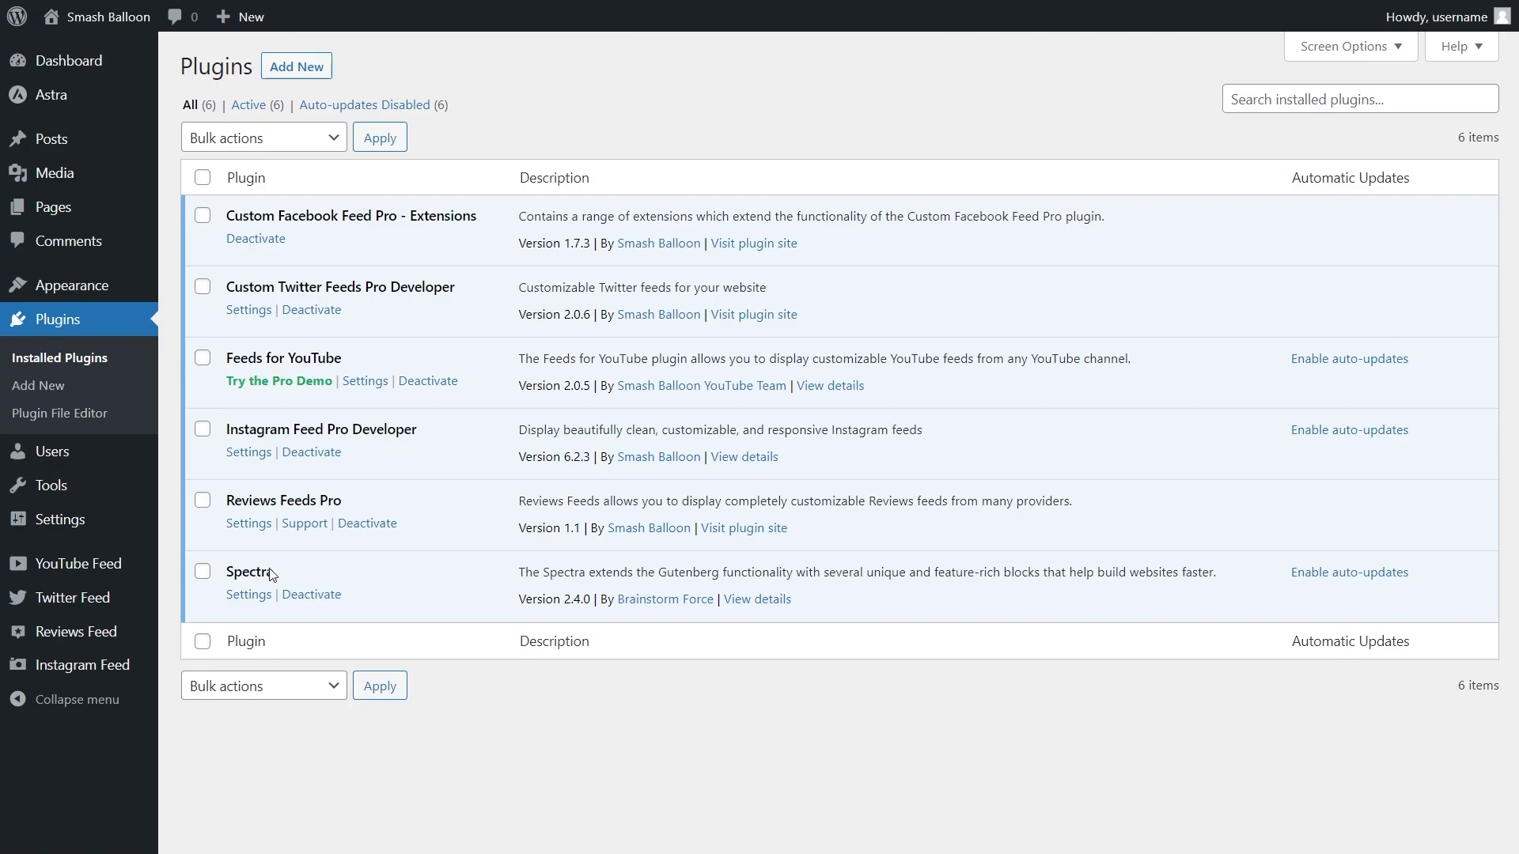
Step: Activate the Reviews Feed Pro license by pasting the license key on its Getting Started page
click(111, 650)
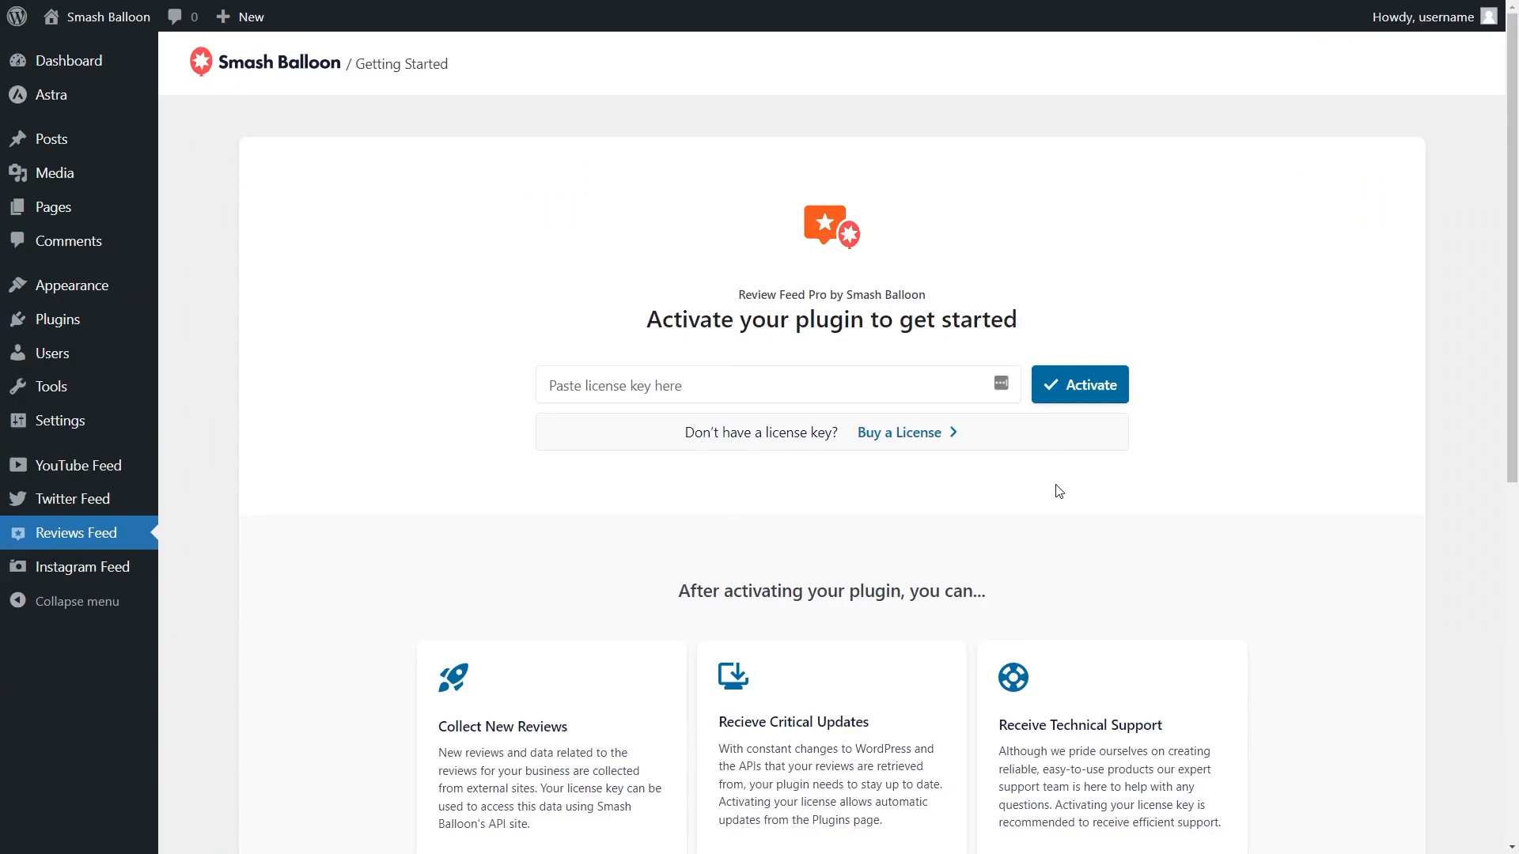
click(847, 391)
key(ctrl+v)
click(1067, 396)
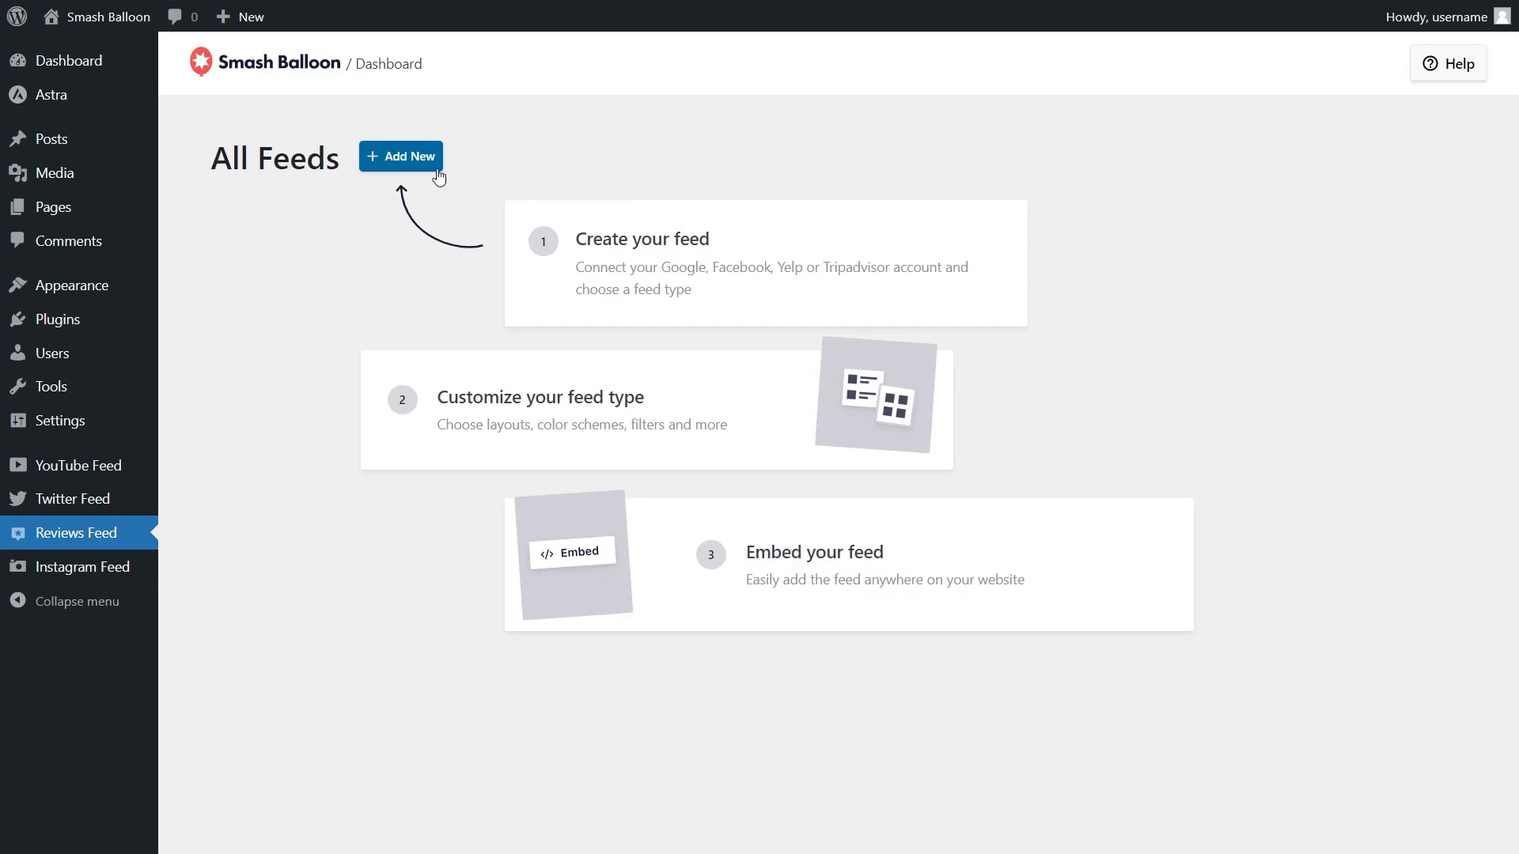
Step: Create a new review feed and start adding a source with Facebook as the source type
click(420, 162)
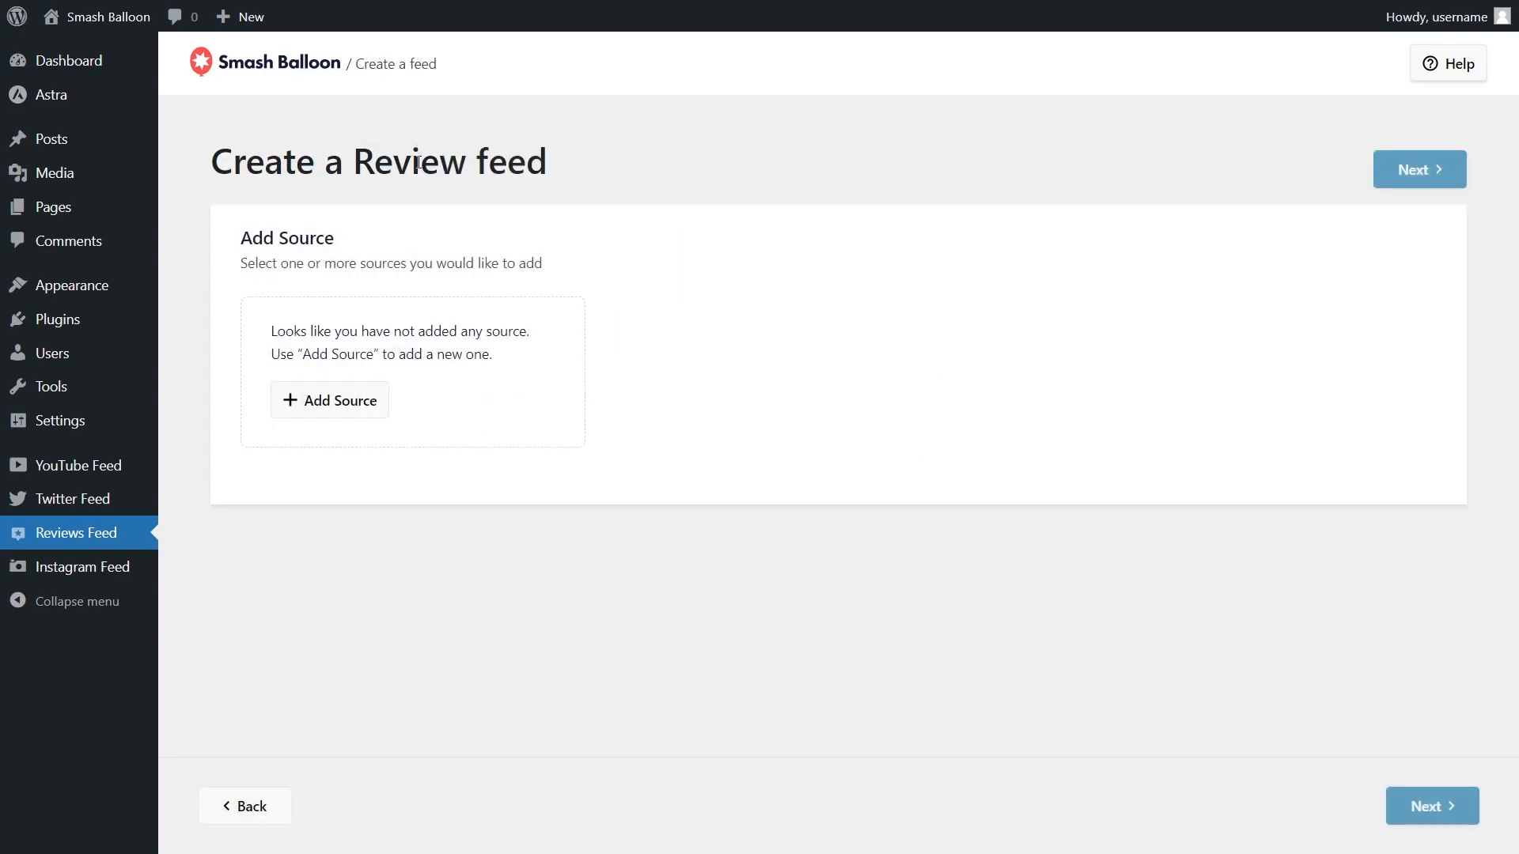
click(350, 405)
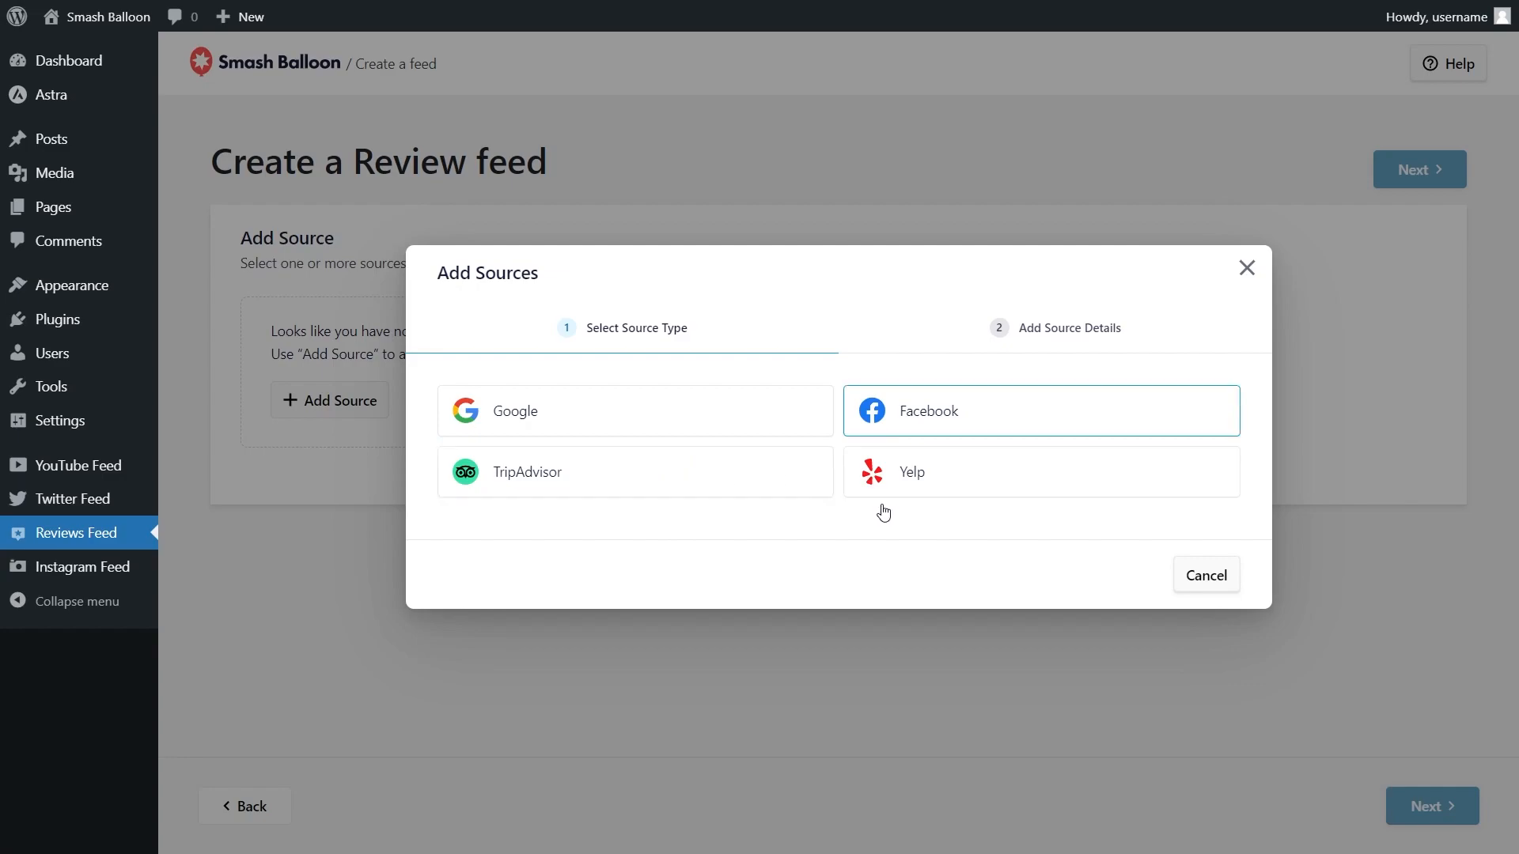
click(939, 426)
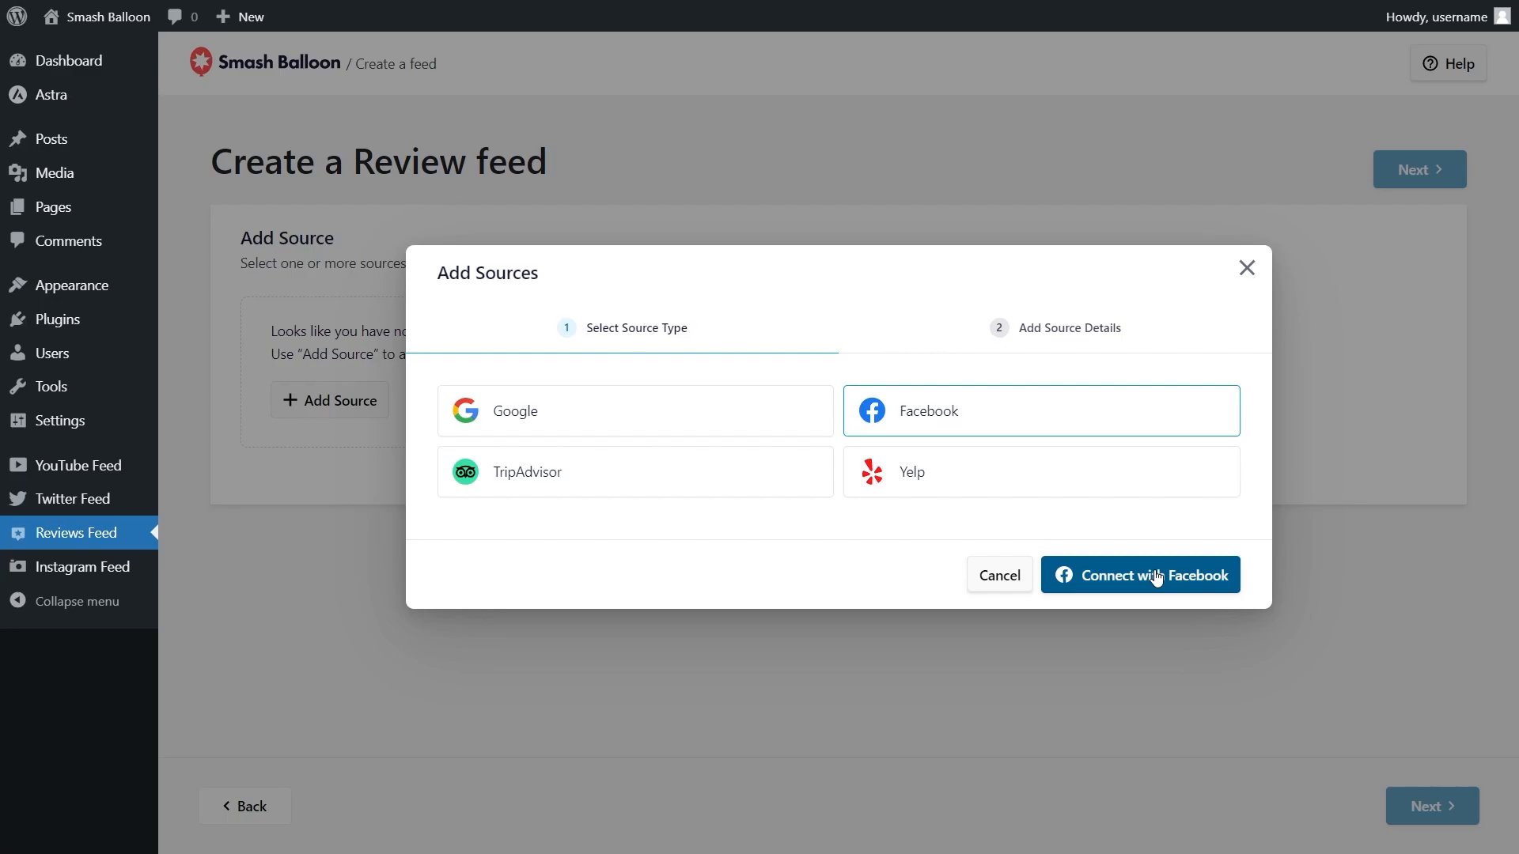
click(1156, 577)
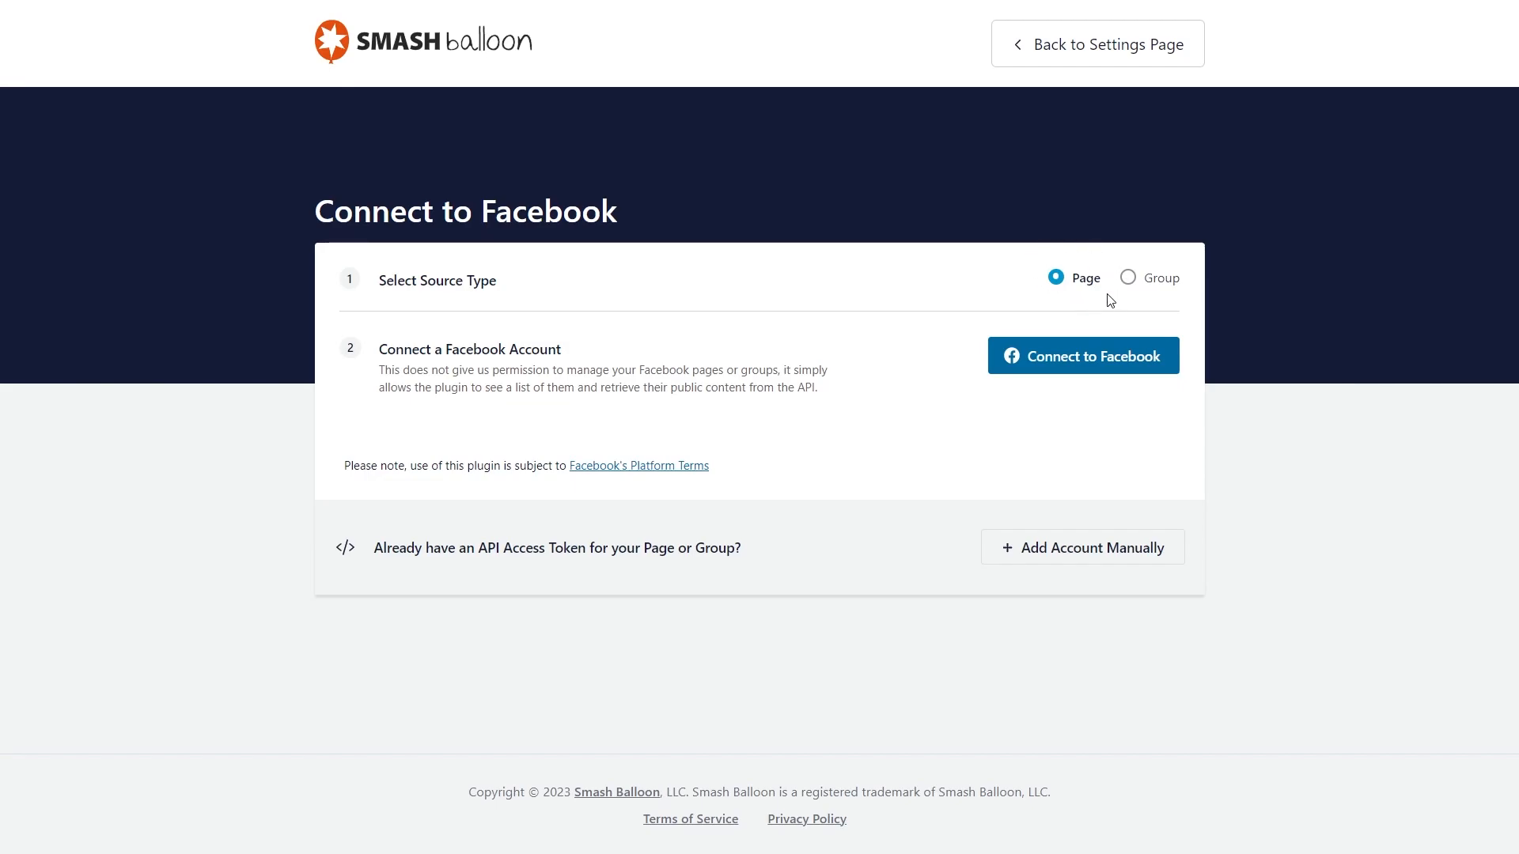
Step: Connect the Facebook account for the Page source type, granting access to the chosen page and approving the requested permissions
click(1108, 359)
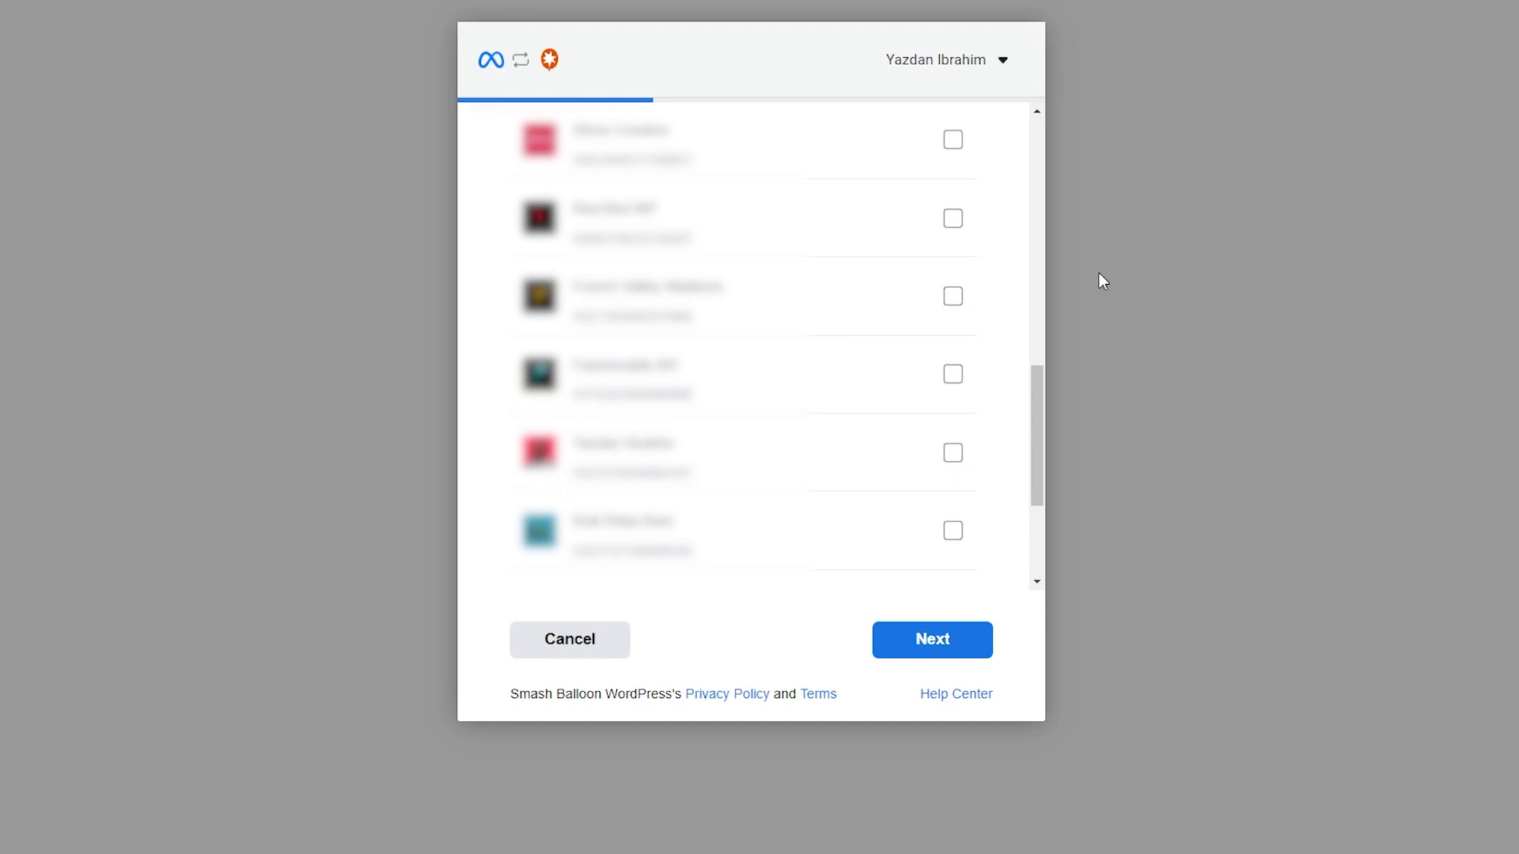
click(949, 220)
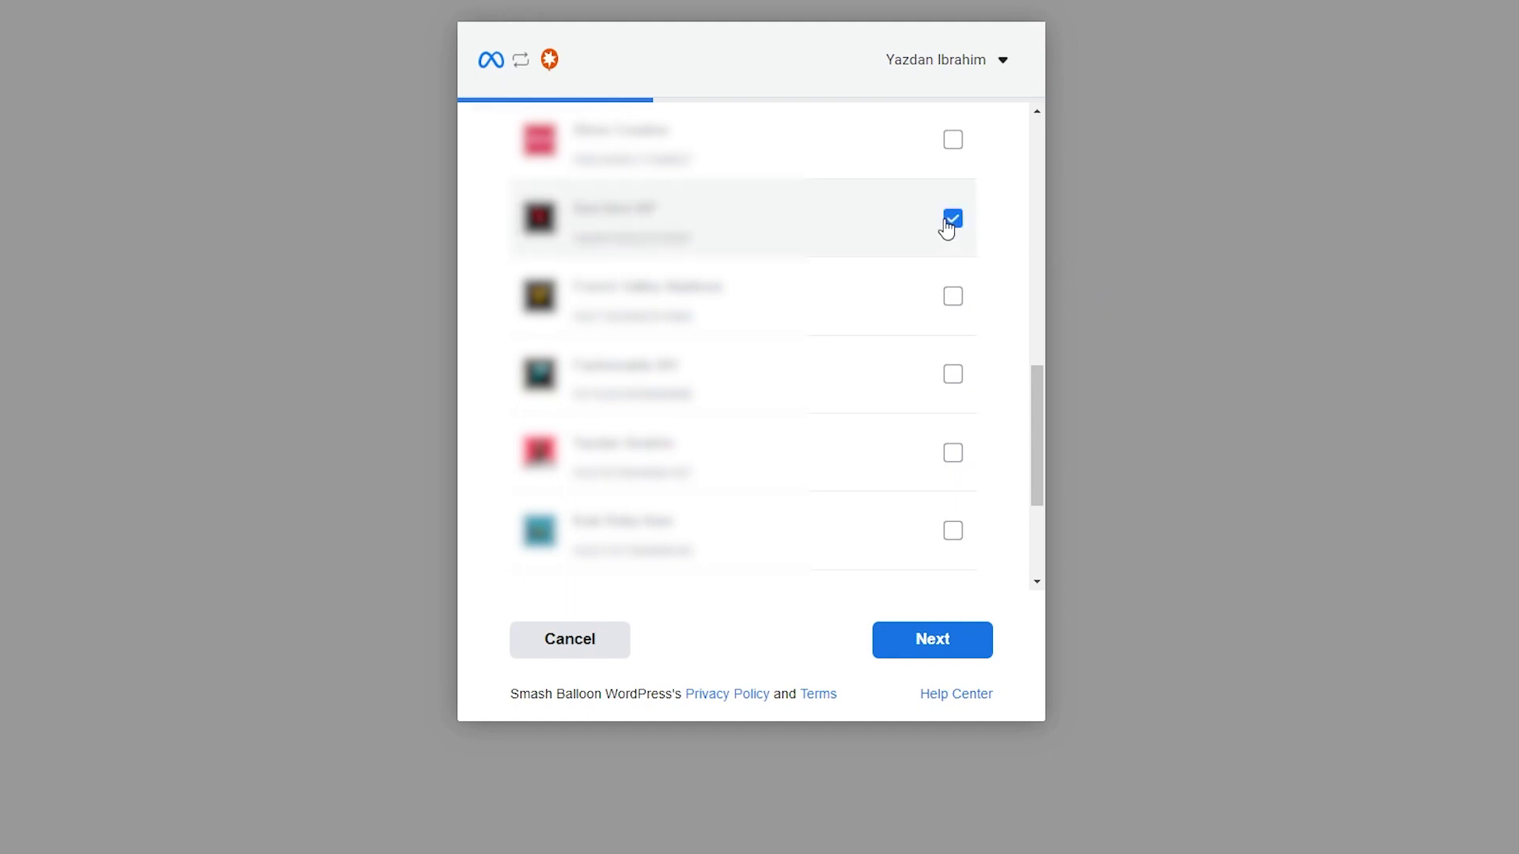
click(909, 637)
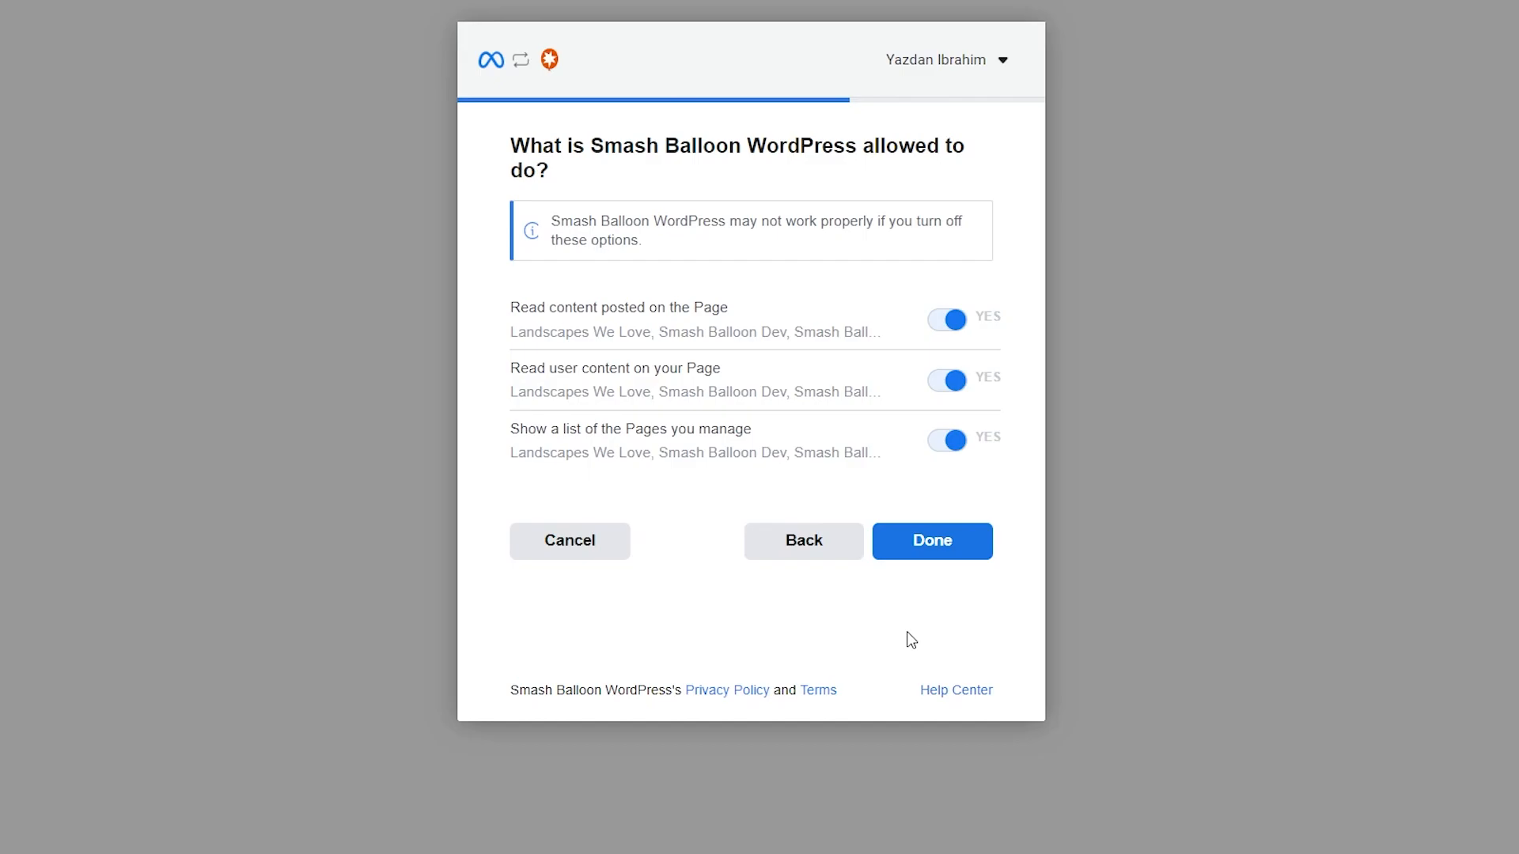
click(945, 551)
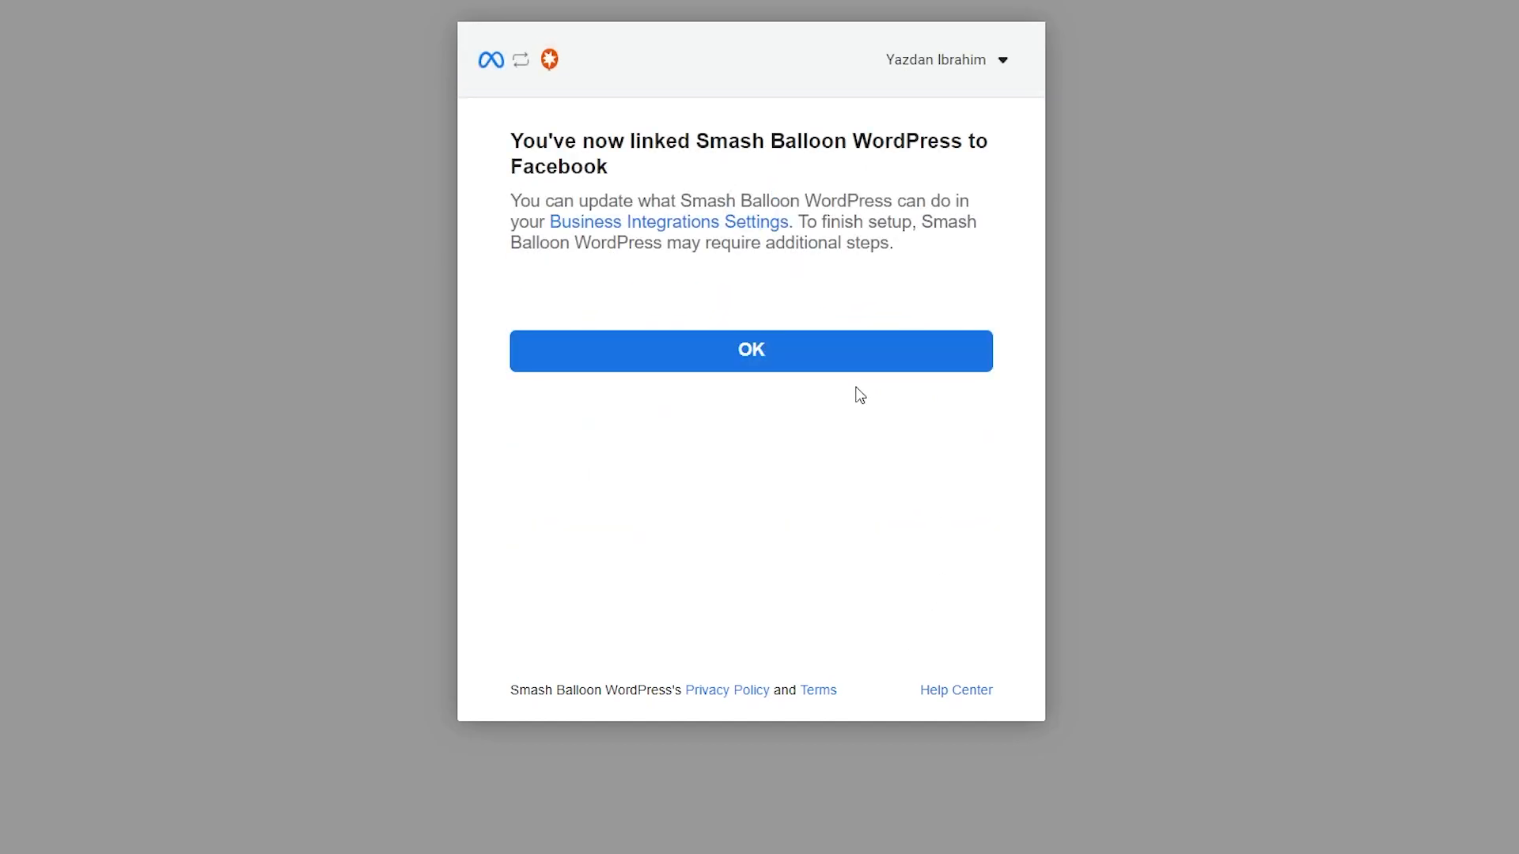
click(828, 367)
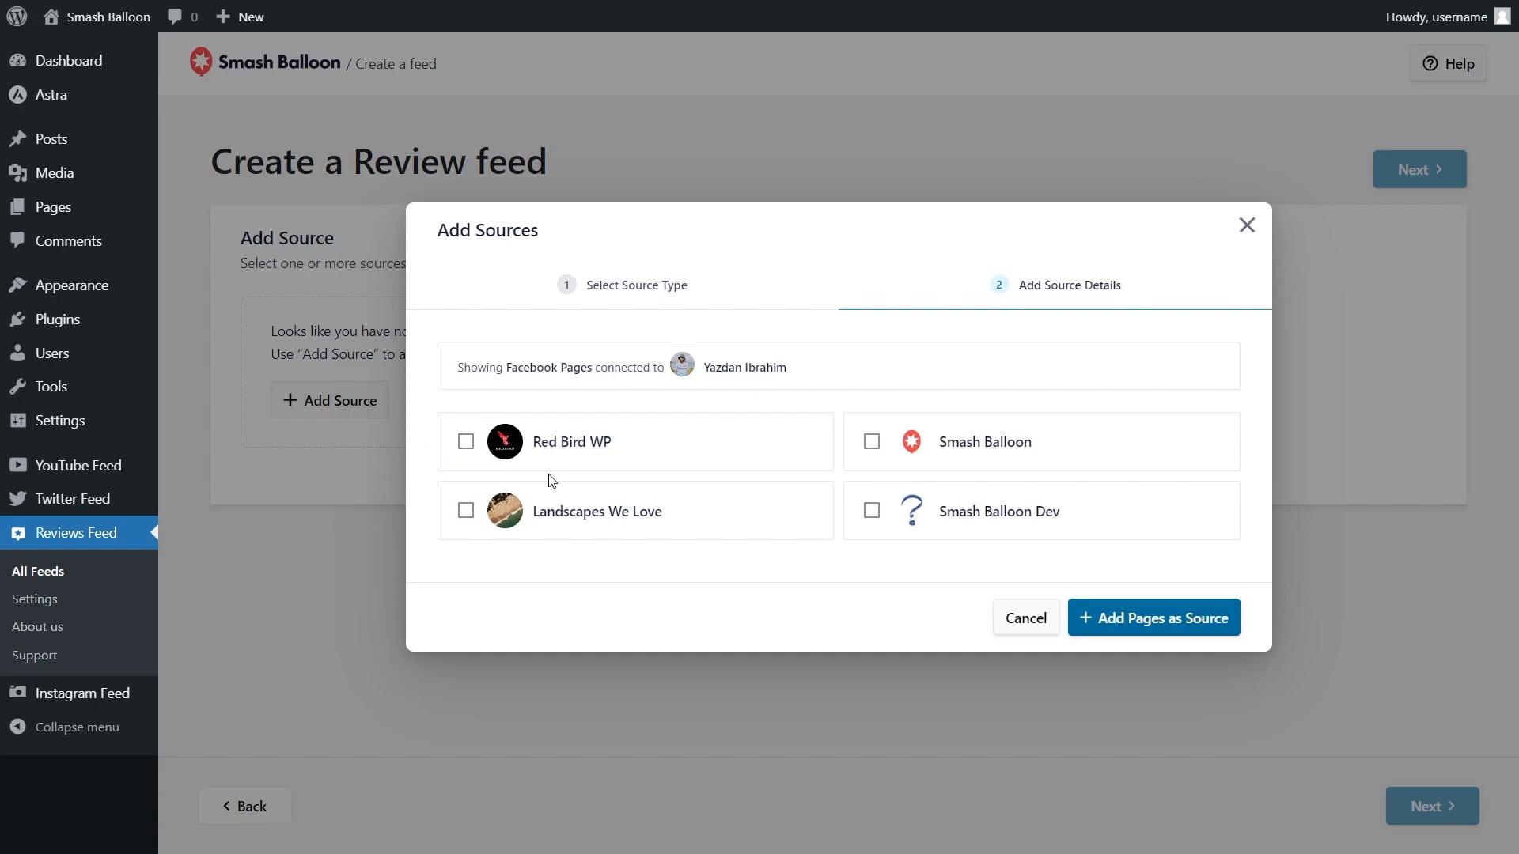
Step: Add the Red Bird WP Facebook page as the feed's source and continue to template selection
click(612, 445)
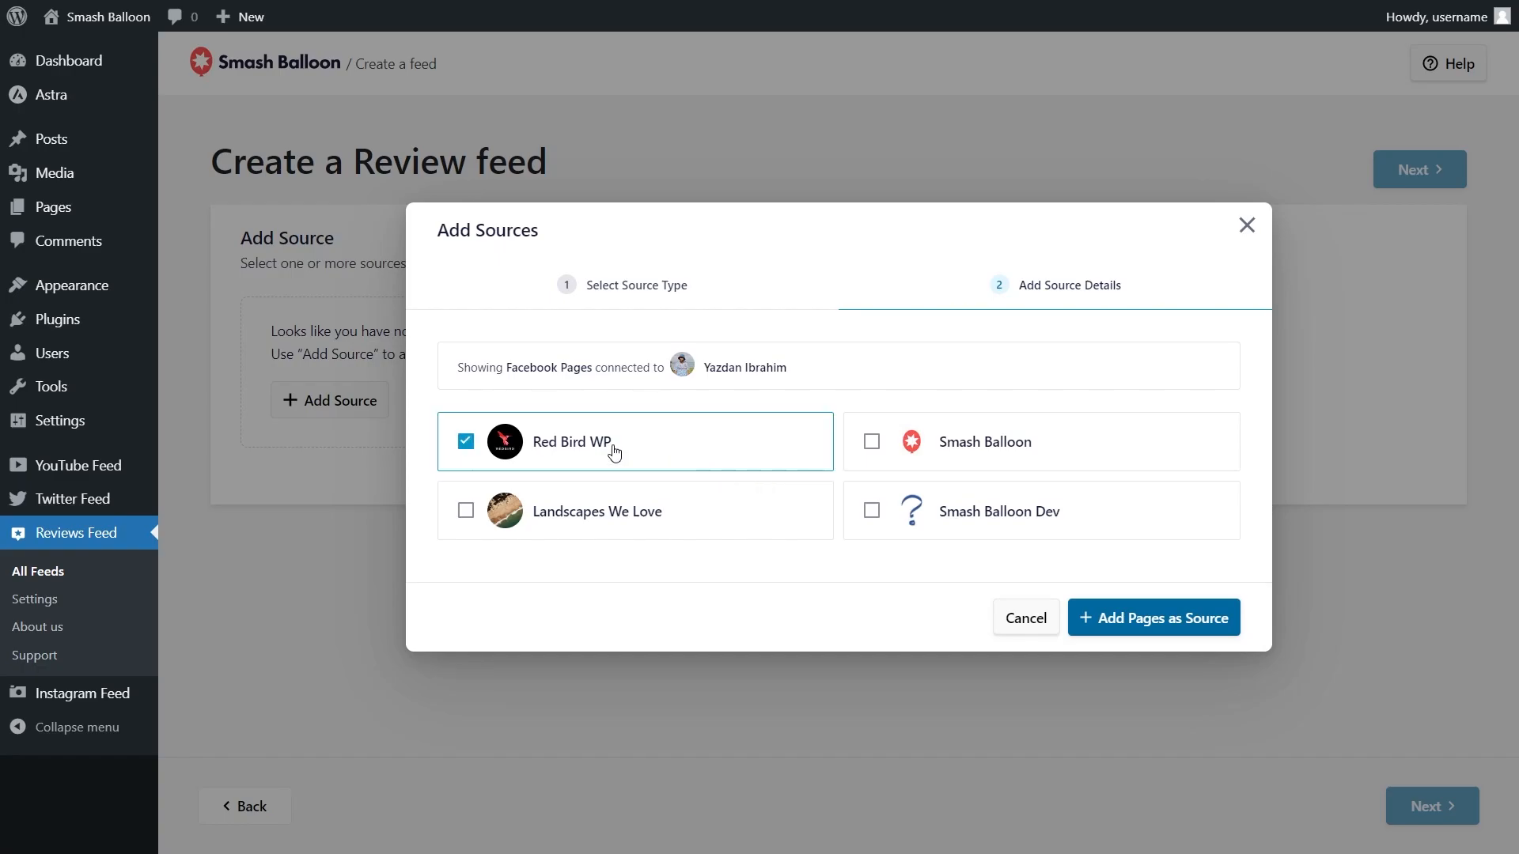
click(1160, 621)
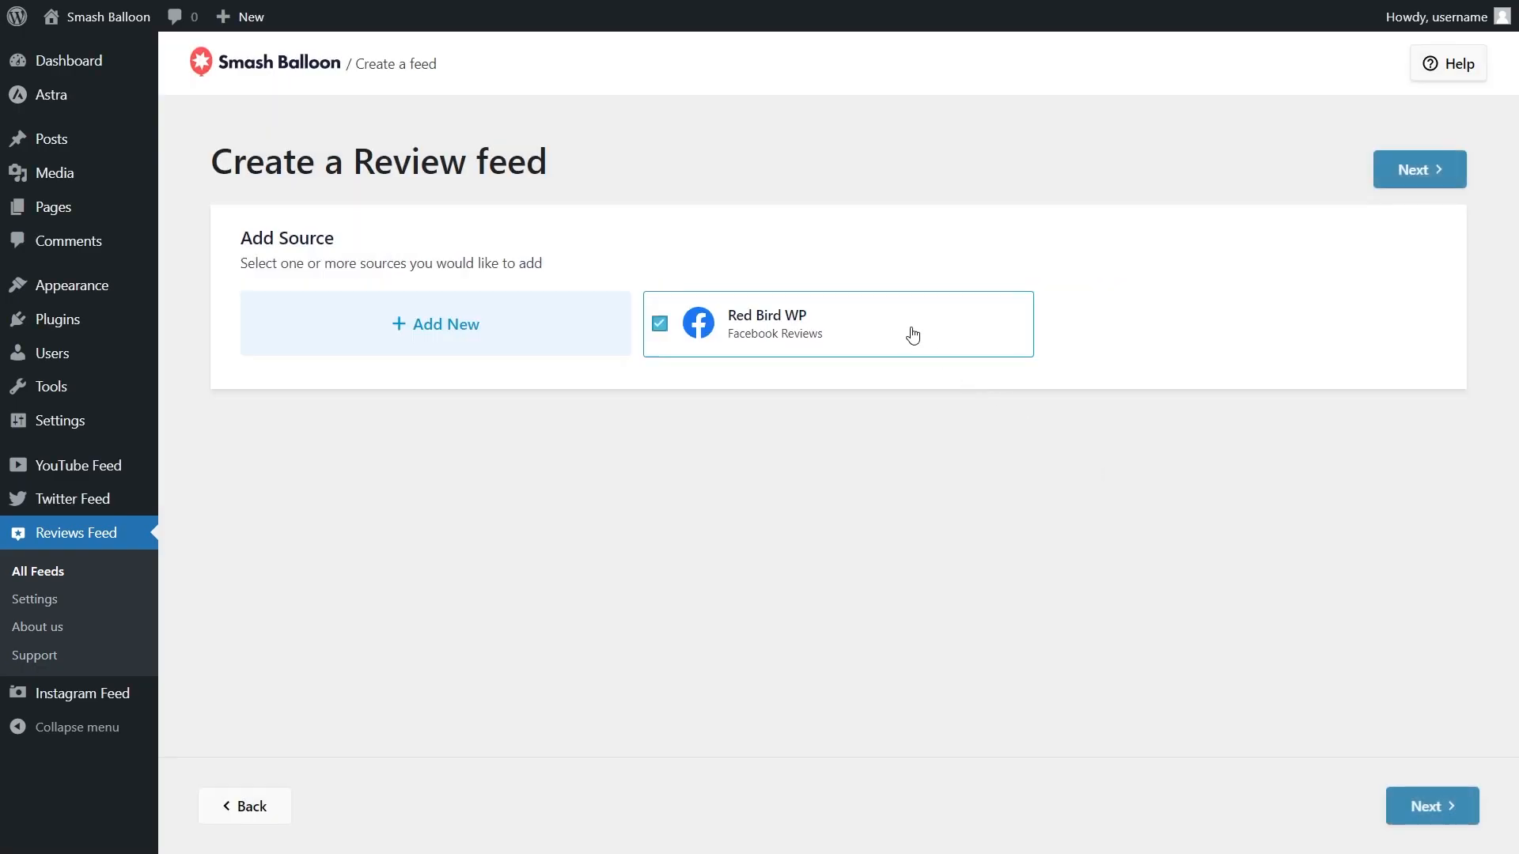
click(1416, 169)
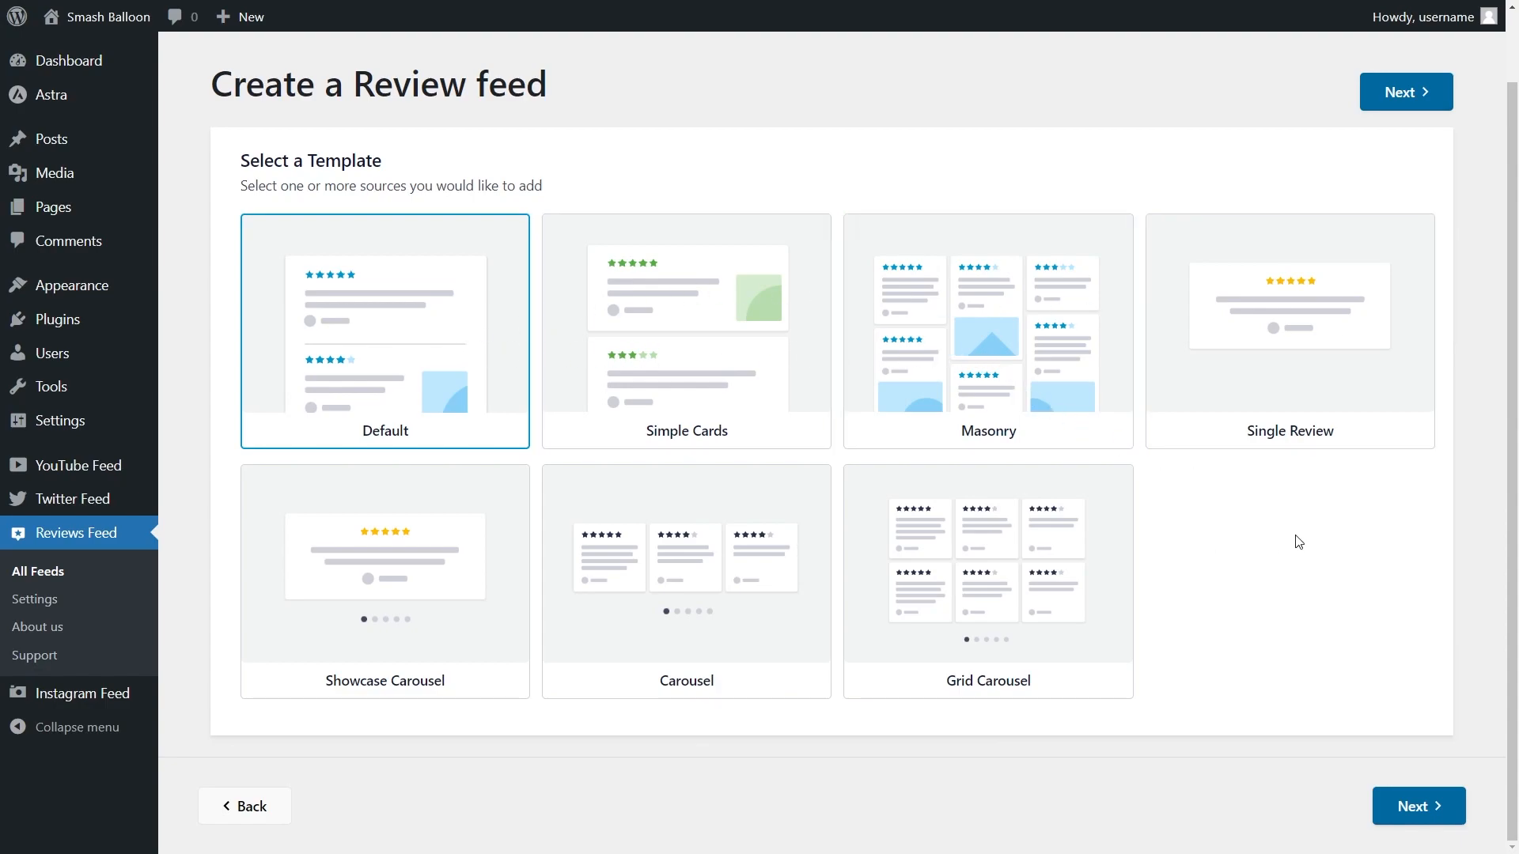
Step: Apply the Simple Cards template to the review feed and look over the full preview in the editor
click(767, 383)
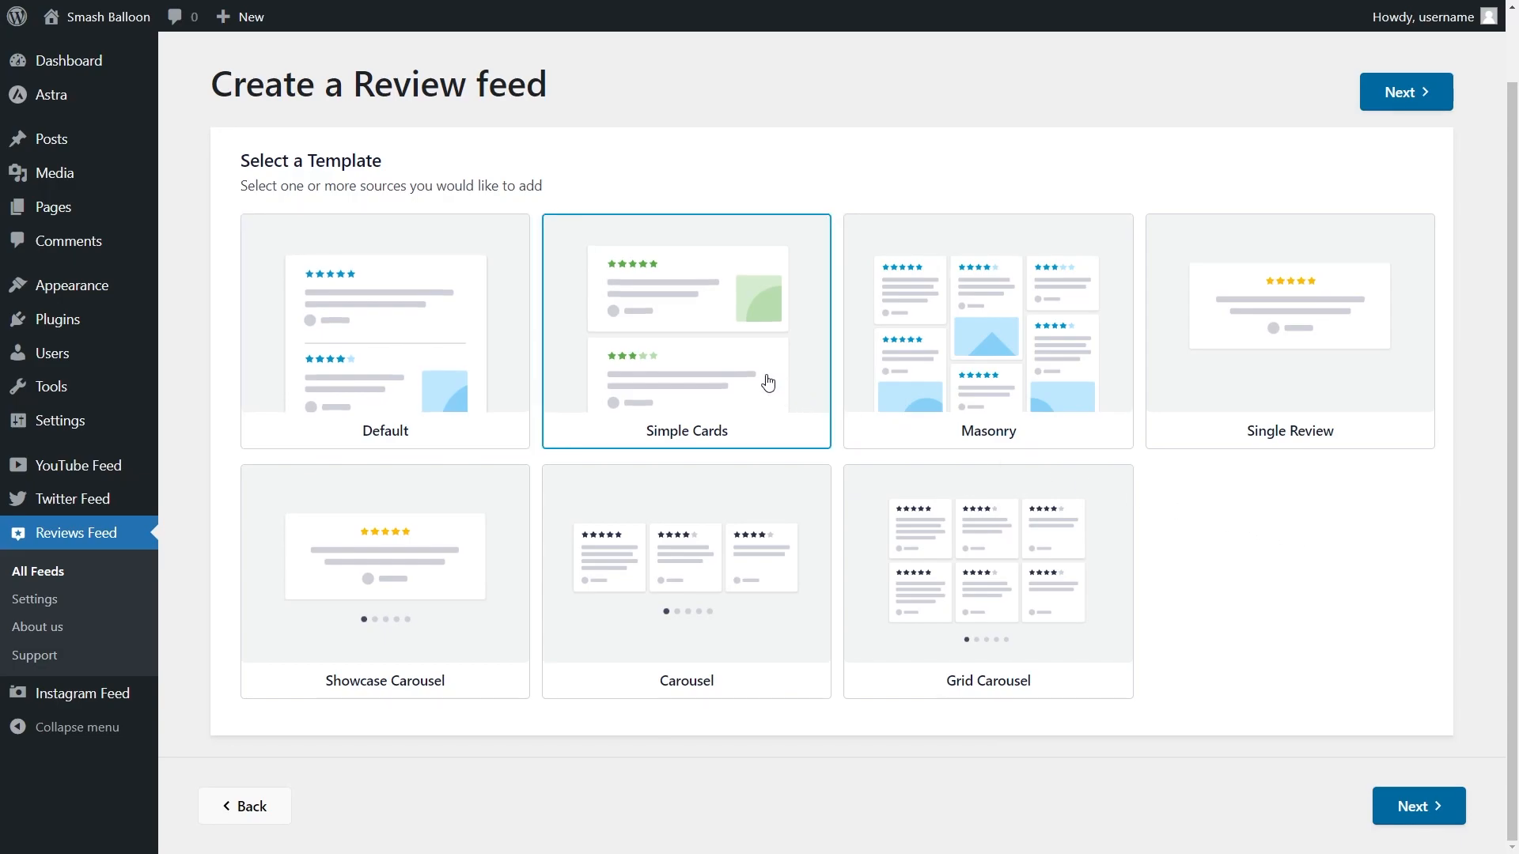
click(1384, 95)
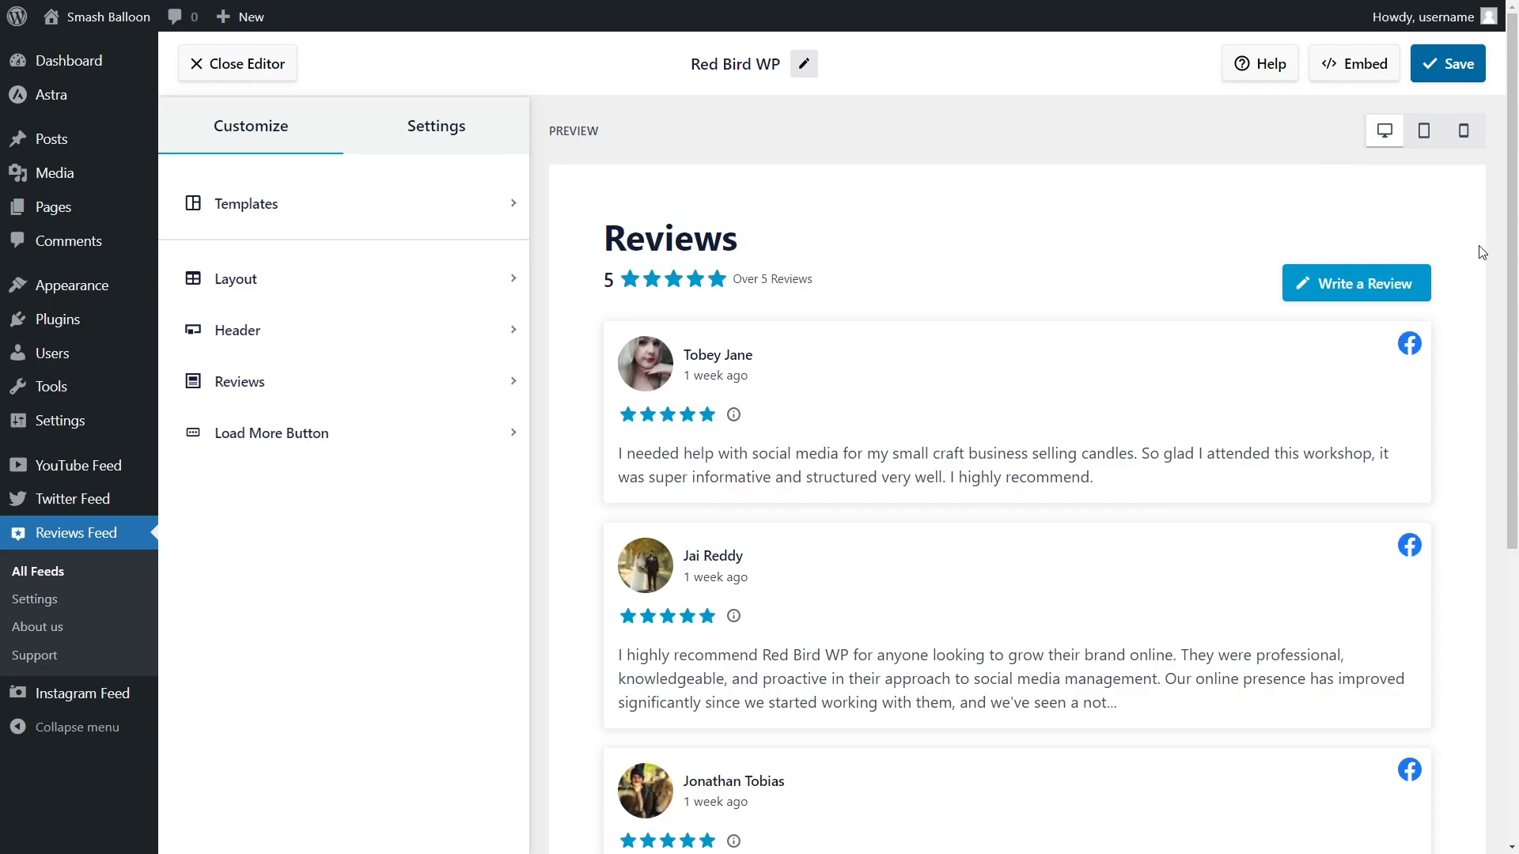
scroll(1481, 251, down, 4)
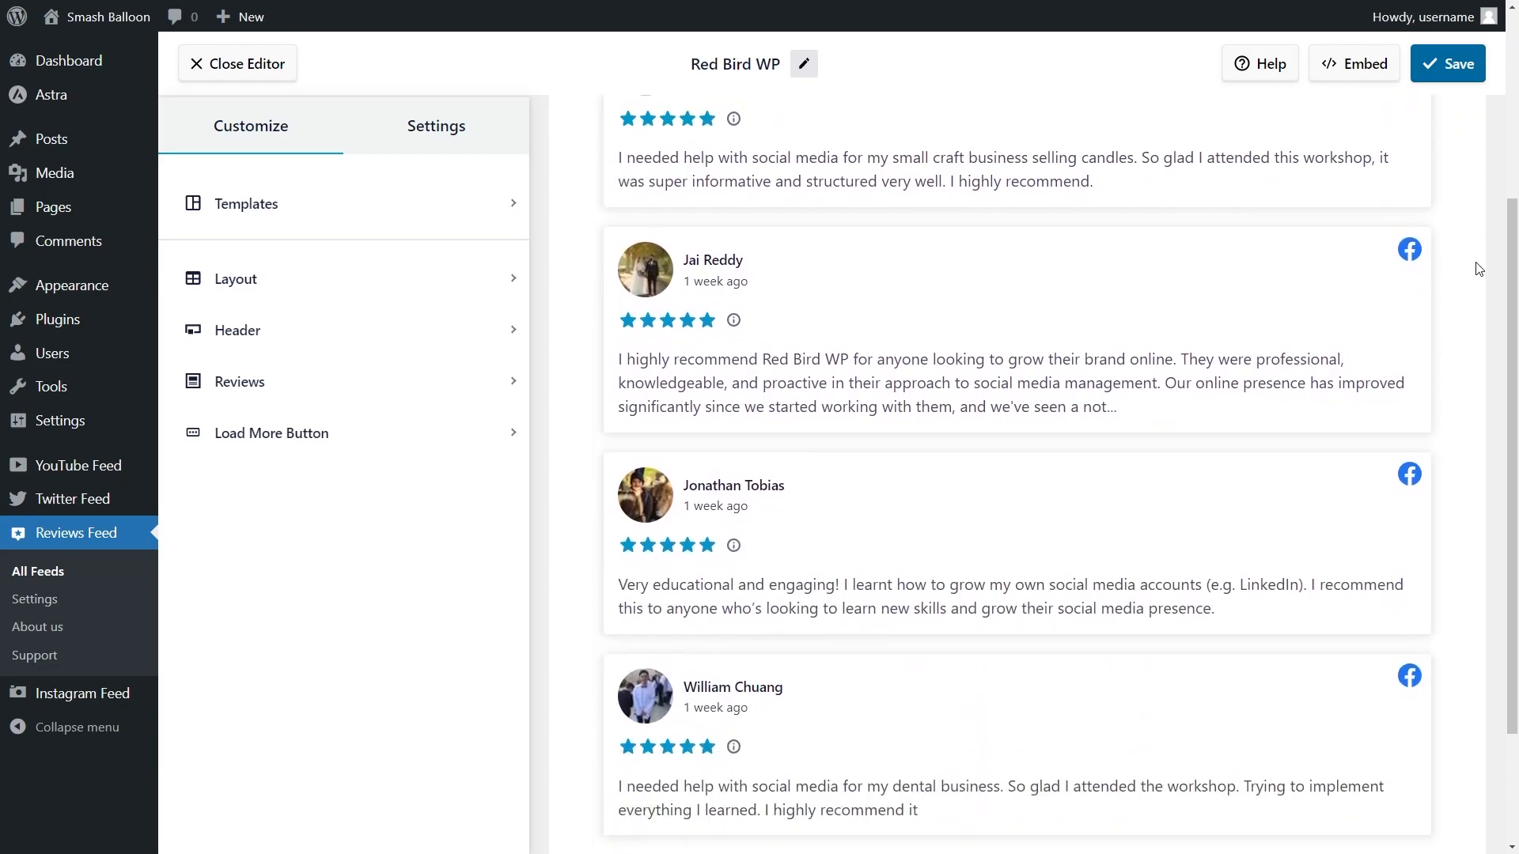
scroll(1478, 285, down, 2)
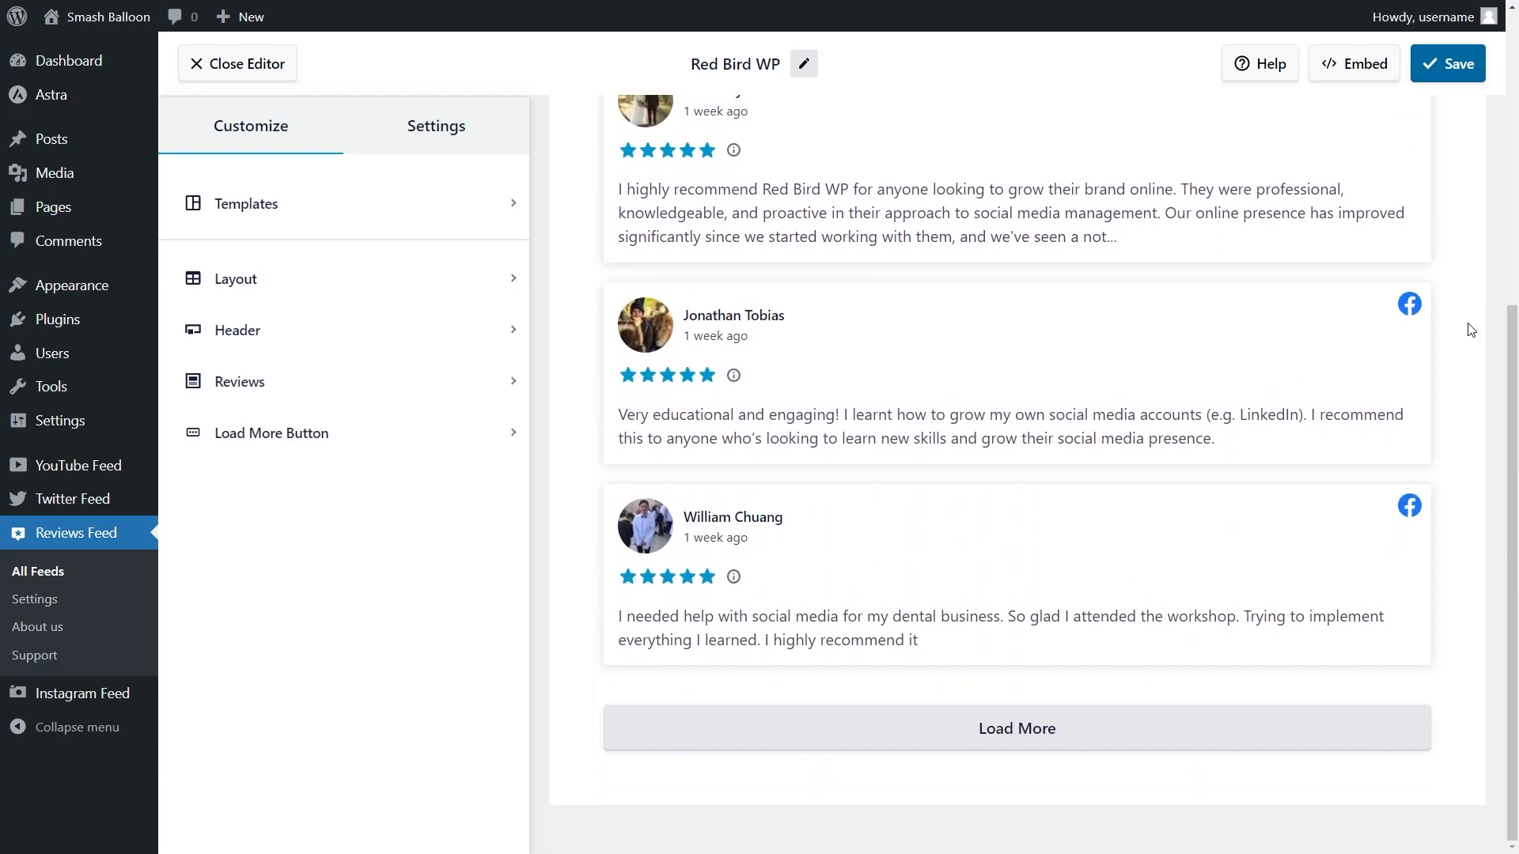
scroll(1471, 332, up, 6)
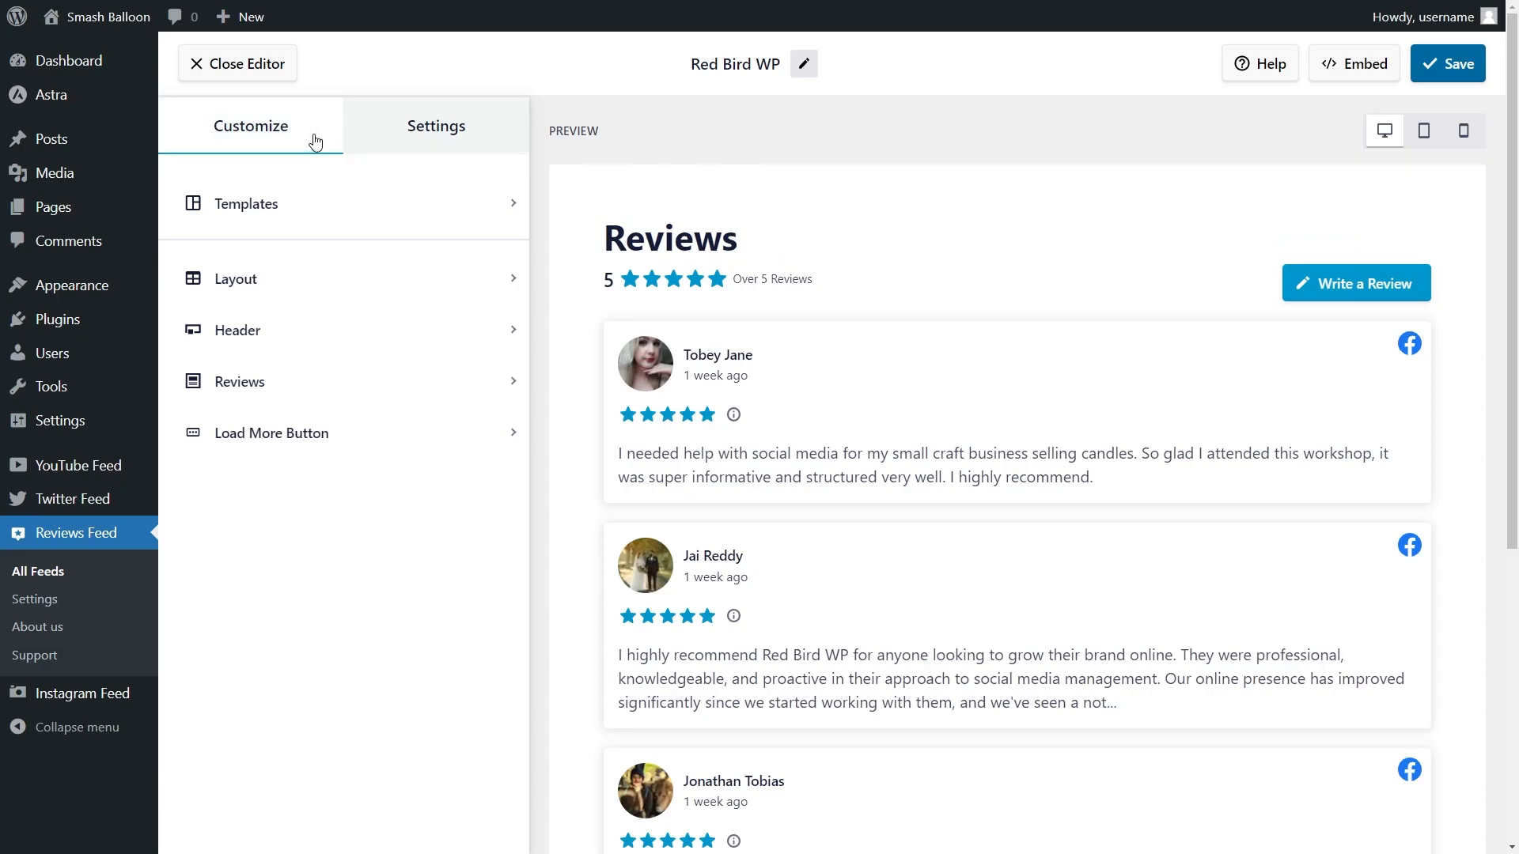
Step: Try the Masonry layout, switch the feed's layout to Carousel, and save the feed
click(309, 280)
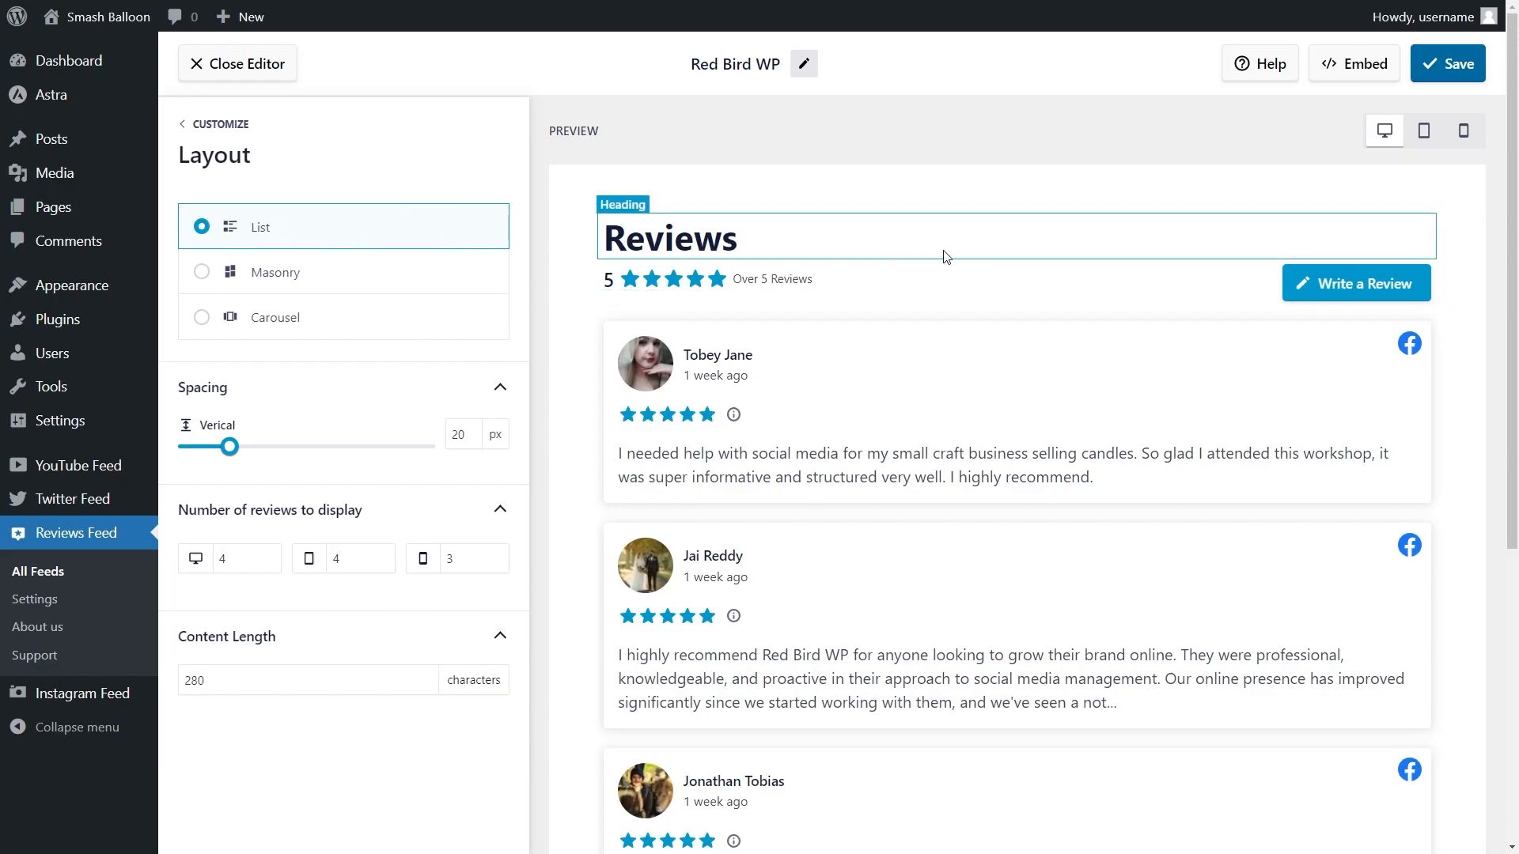
scroll(1065, 272, down, 5)
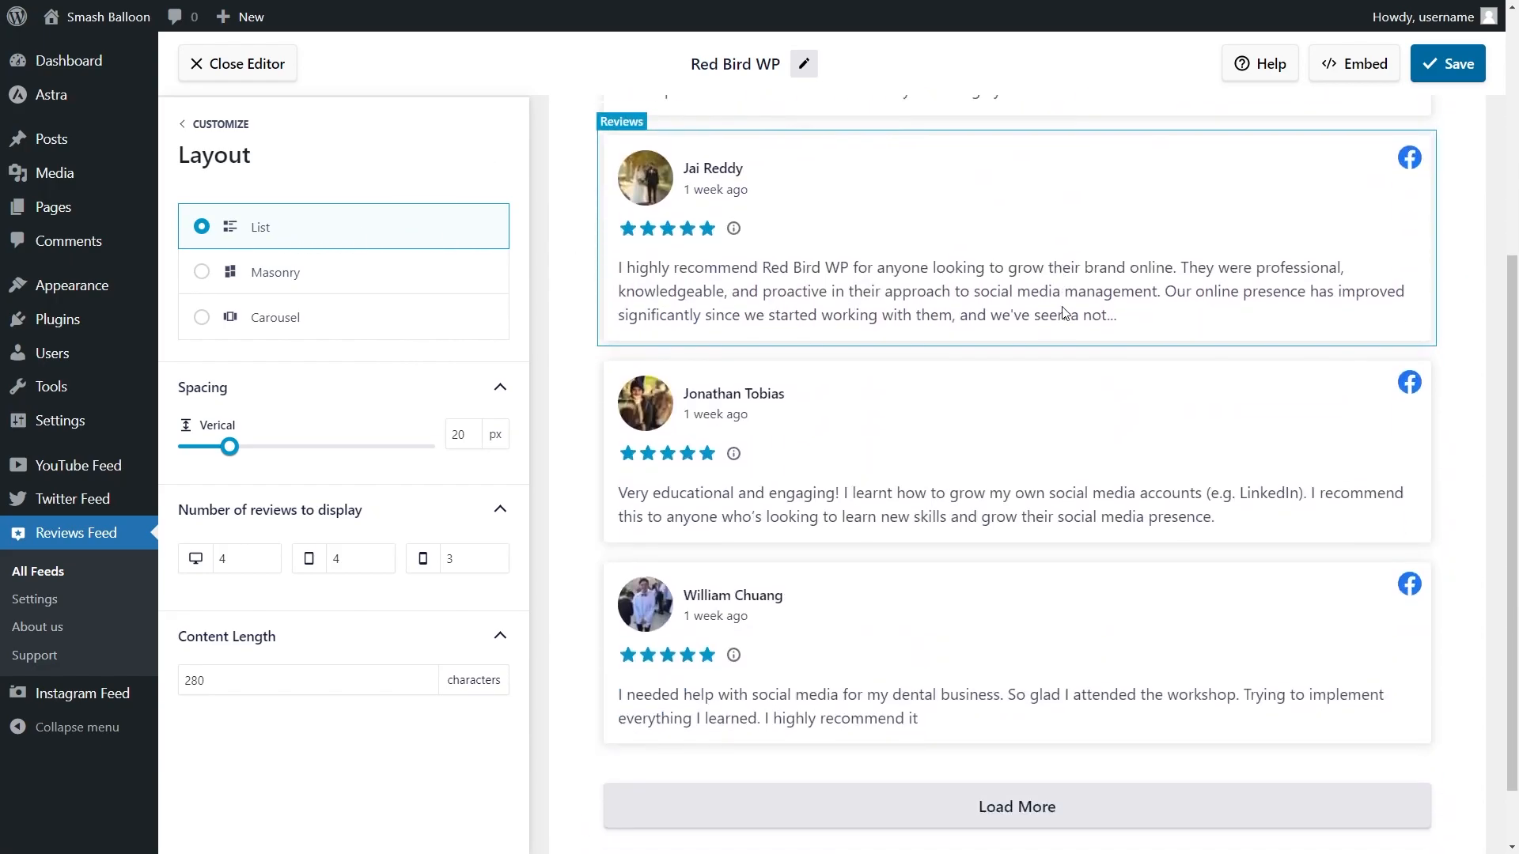
click(369, 276)
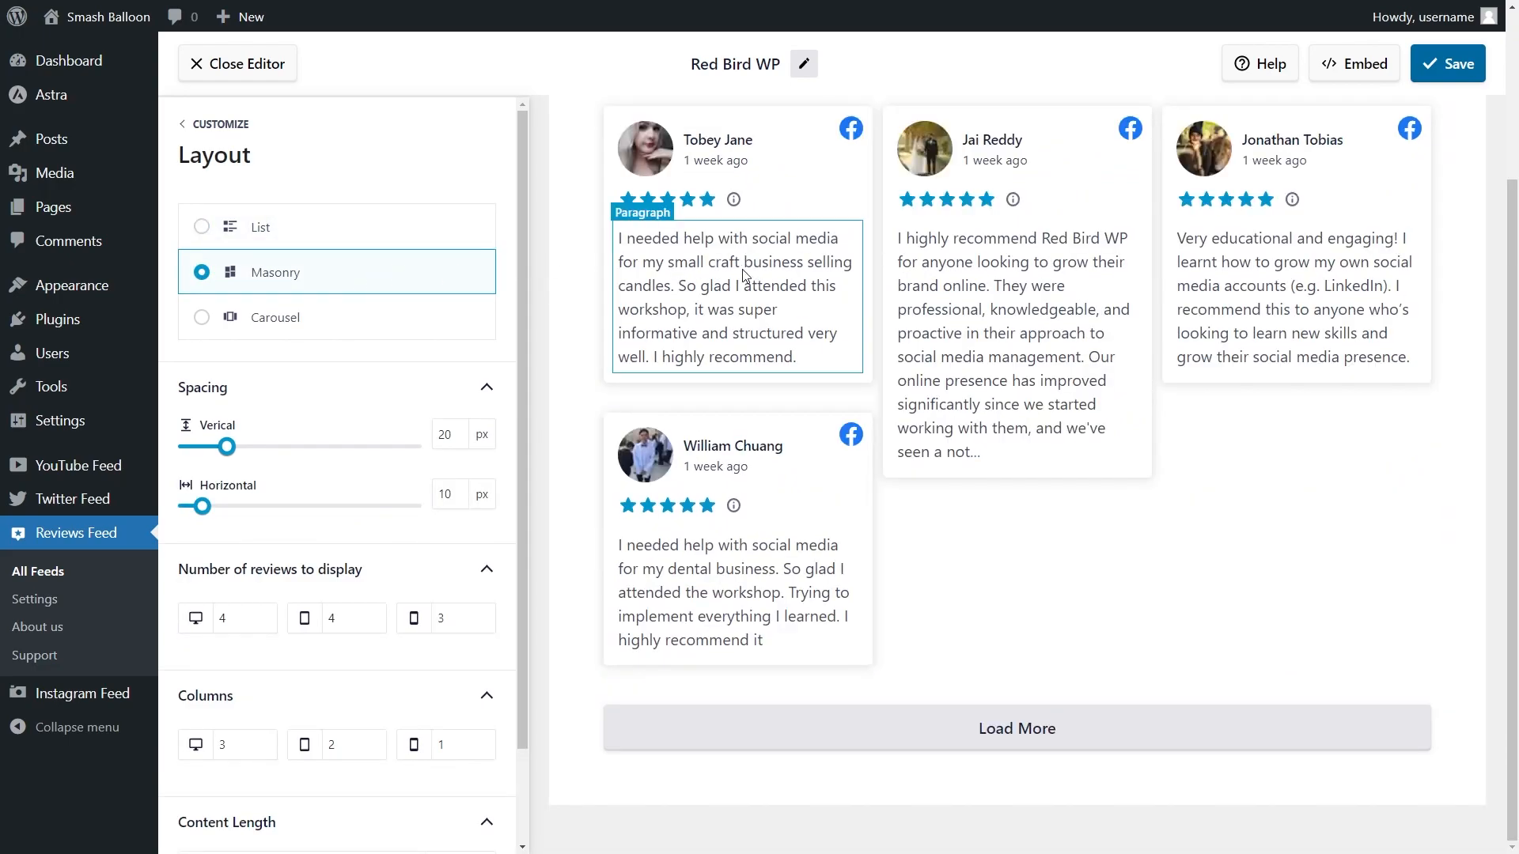
click(344, 319)
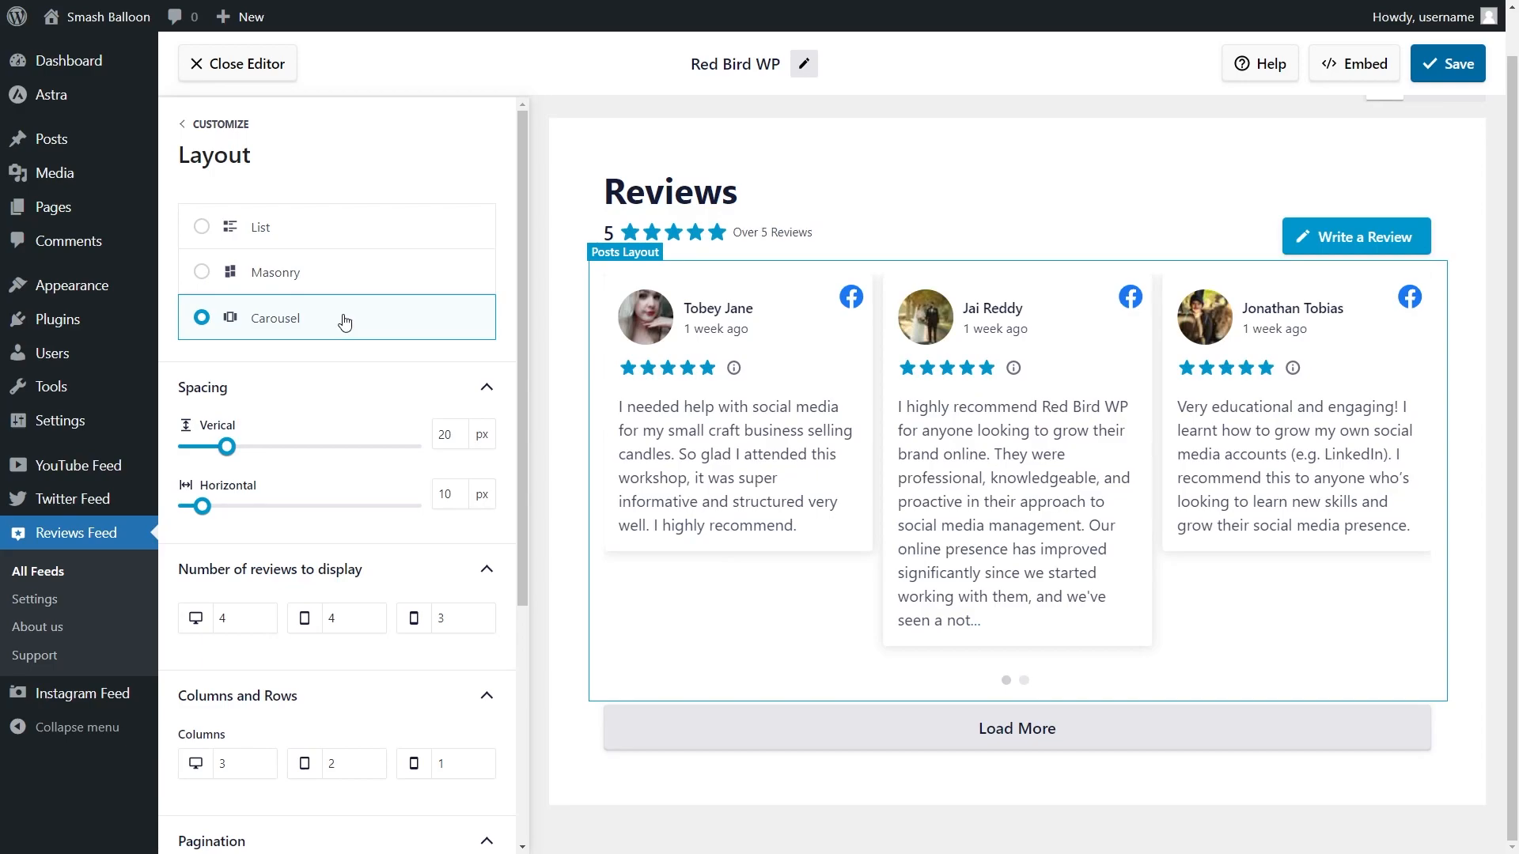
click(1024, 682)
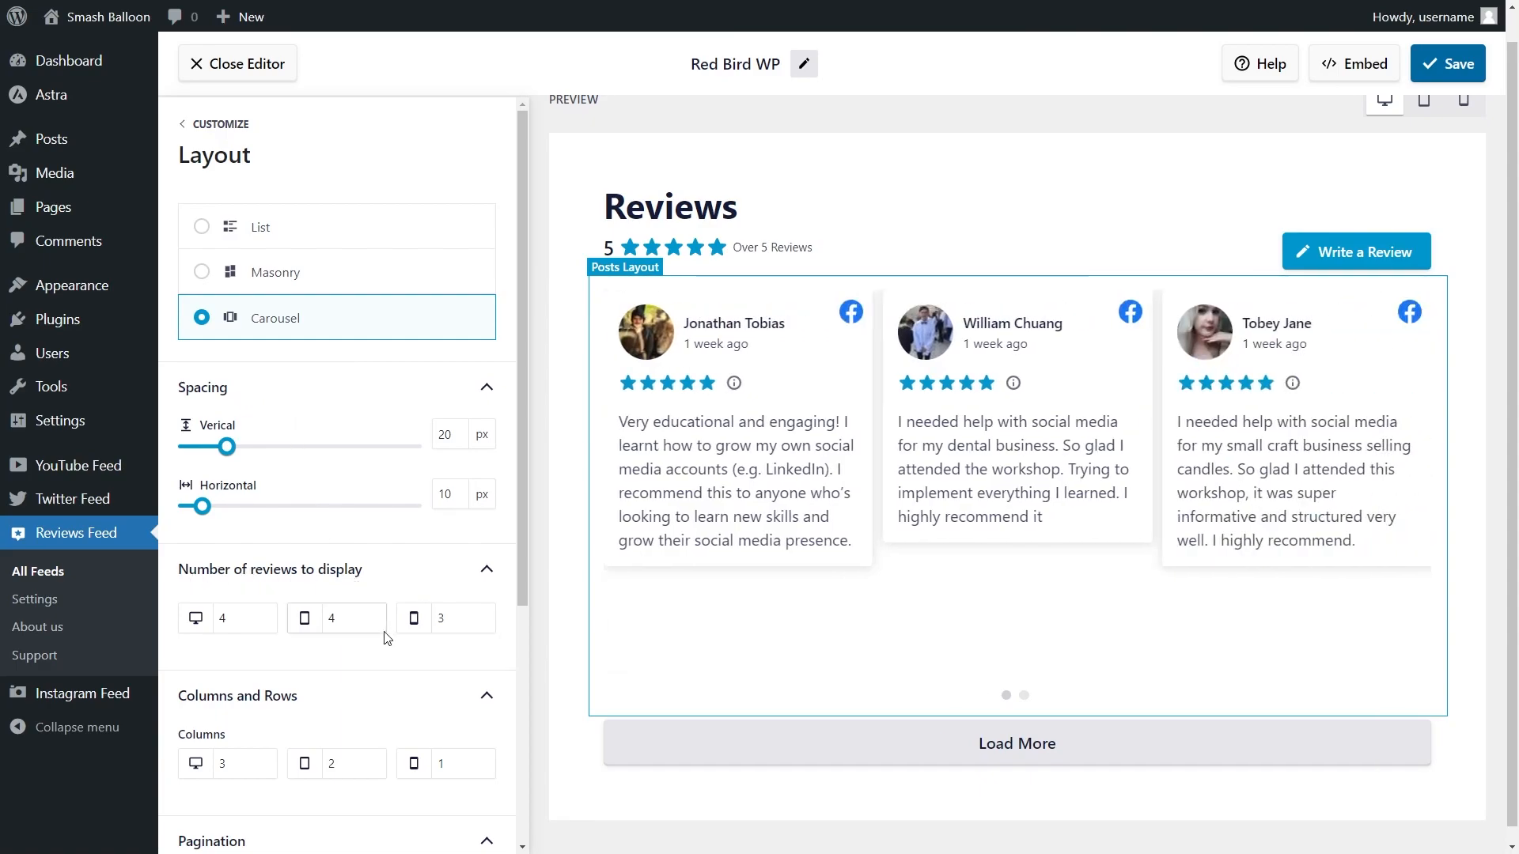
scroll(387, 638, down, 2)
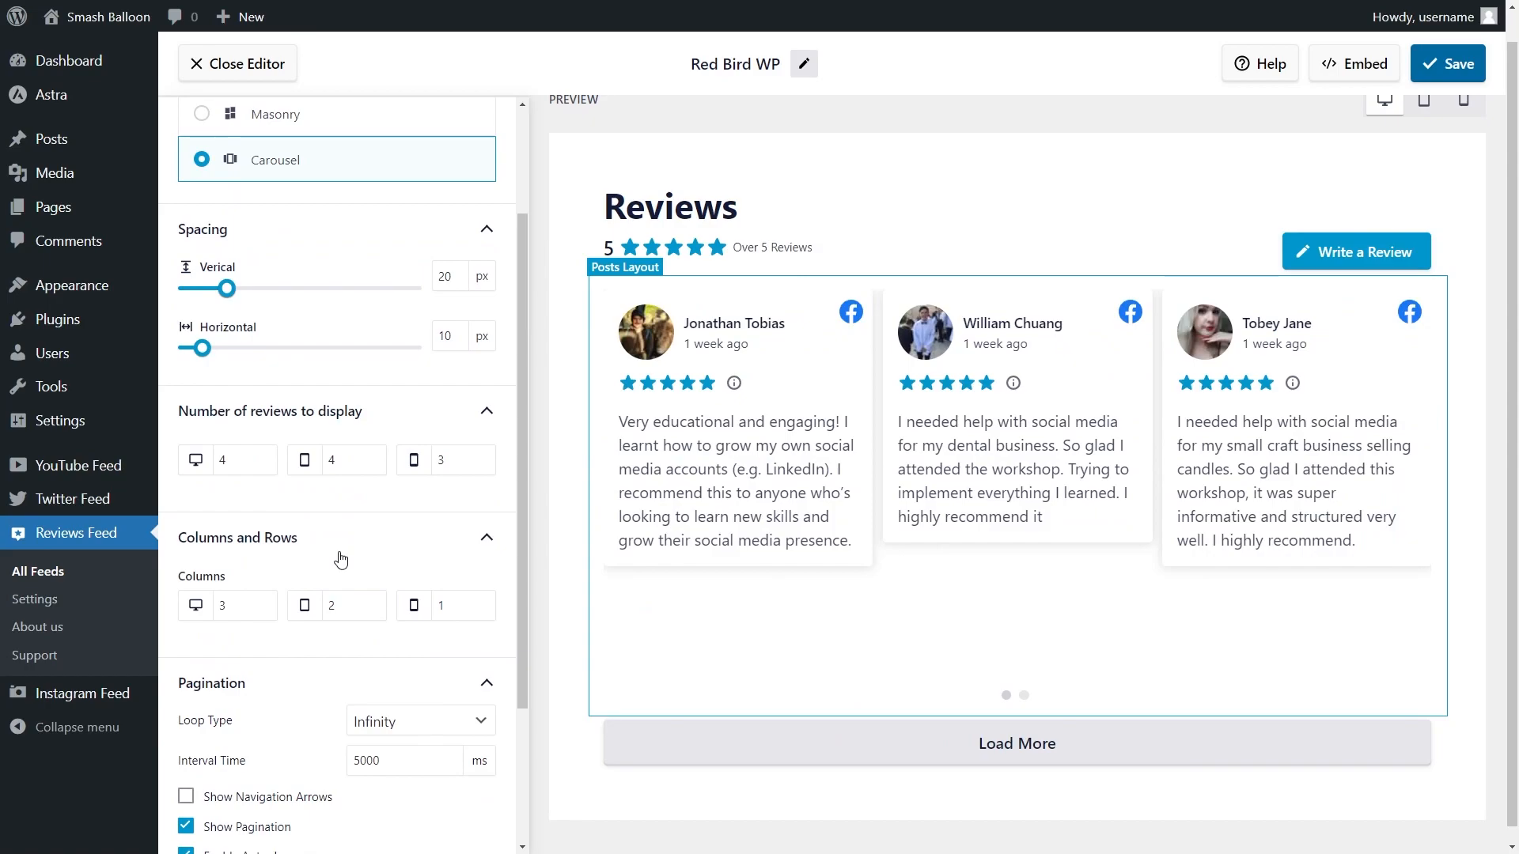
scroll(341, 560, up, 2)
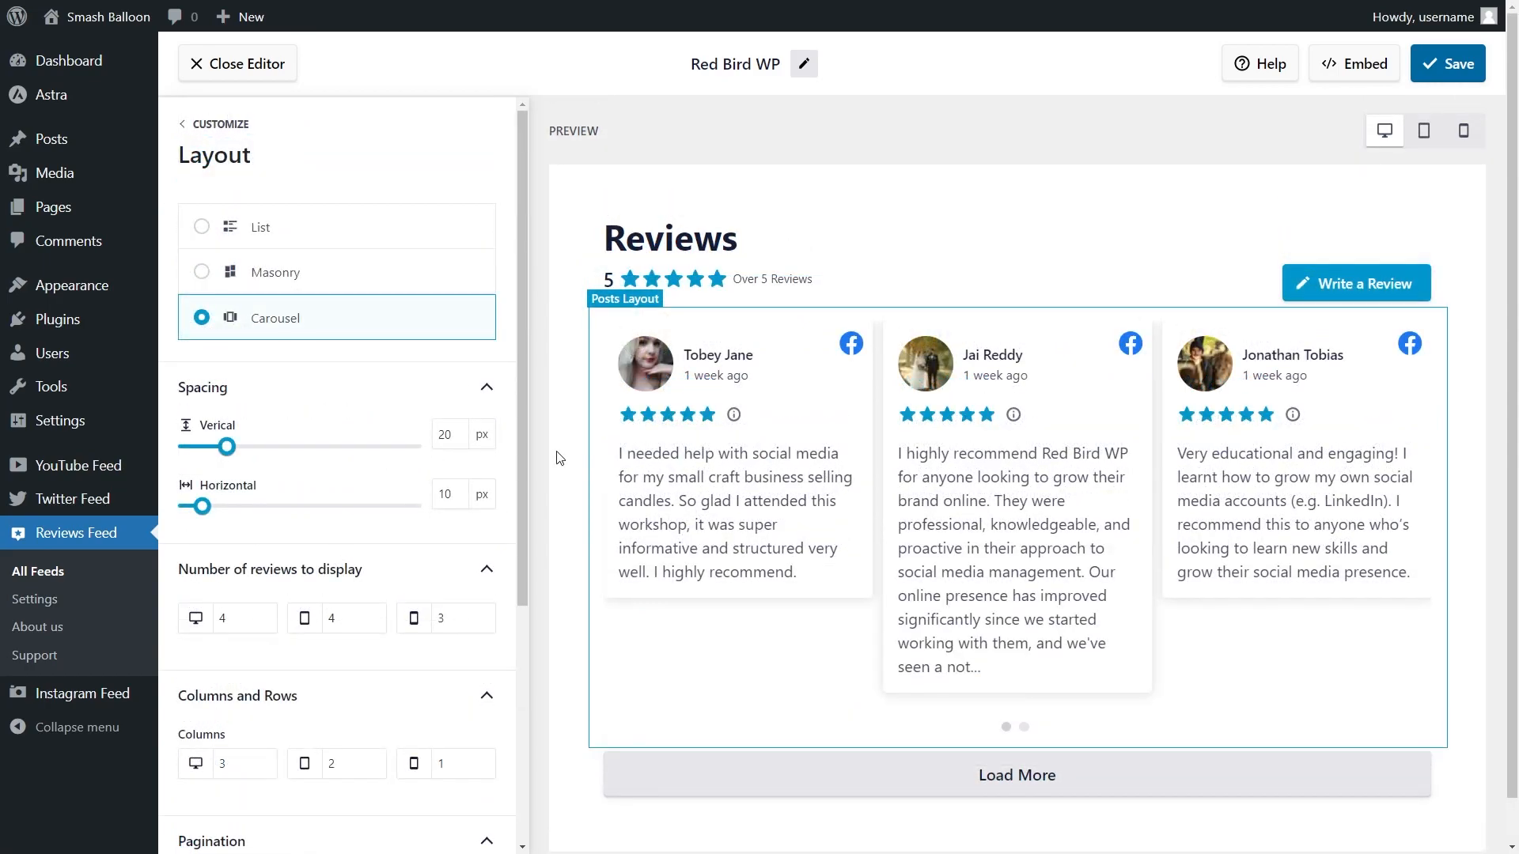
click(1437, 77)
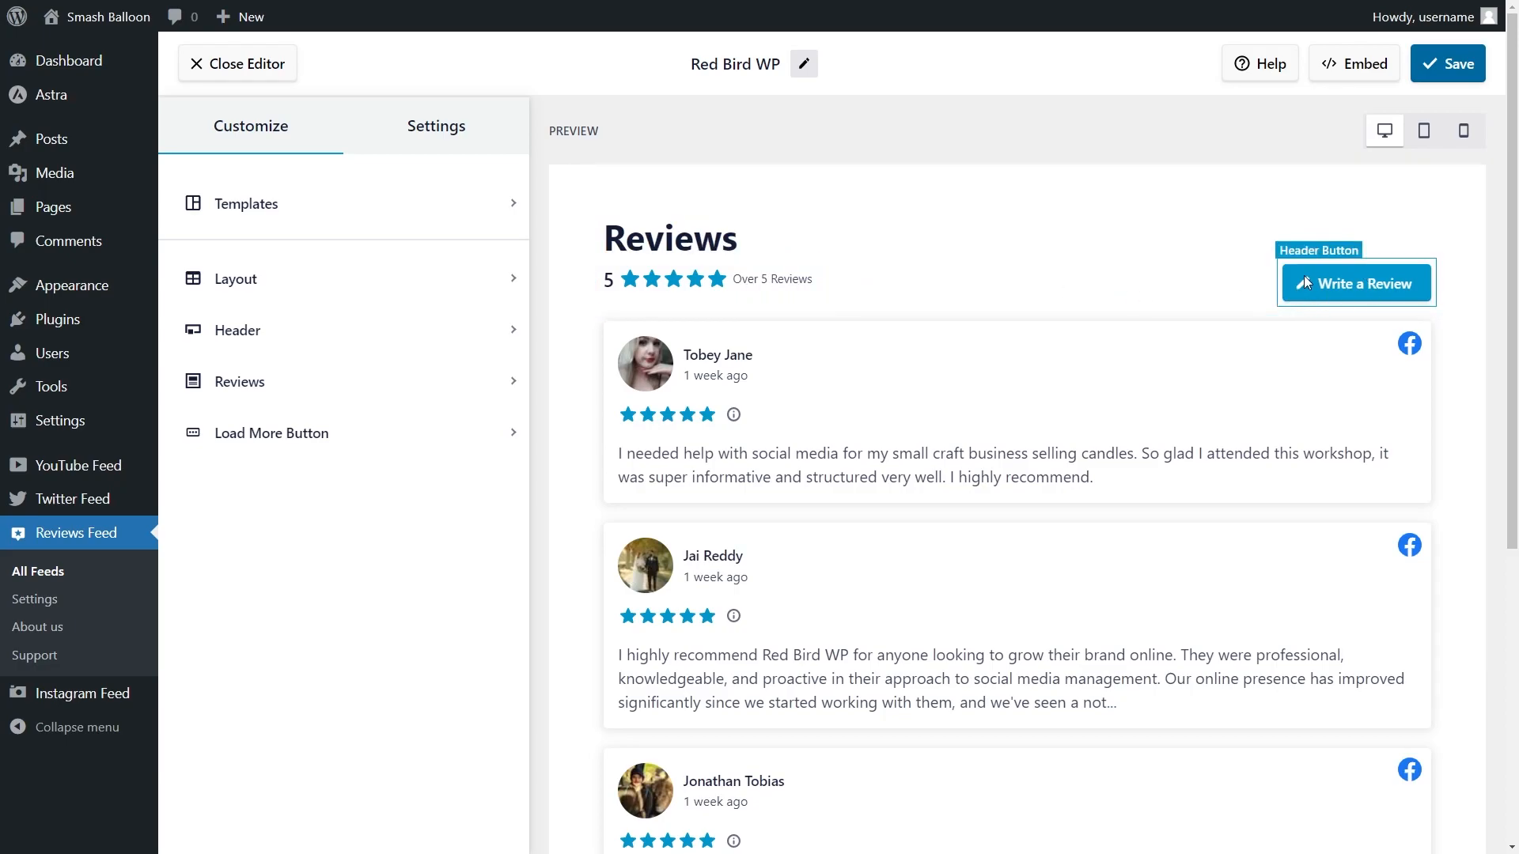
Step: Hide the Heading element in the feed's header settings and disable the whole header
click(415, 325)
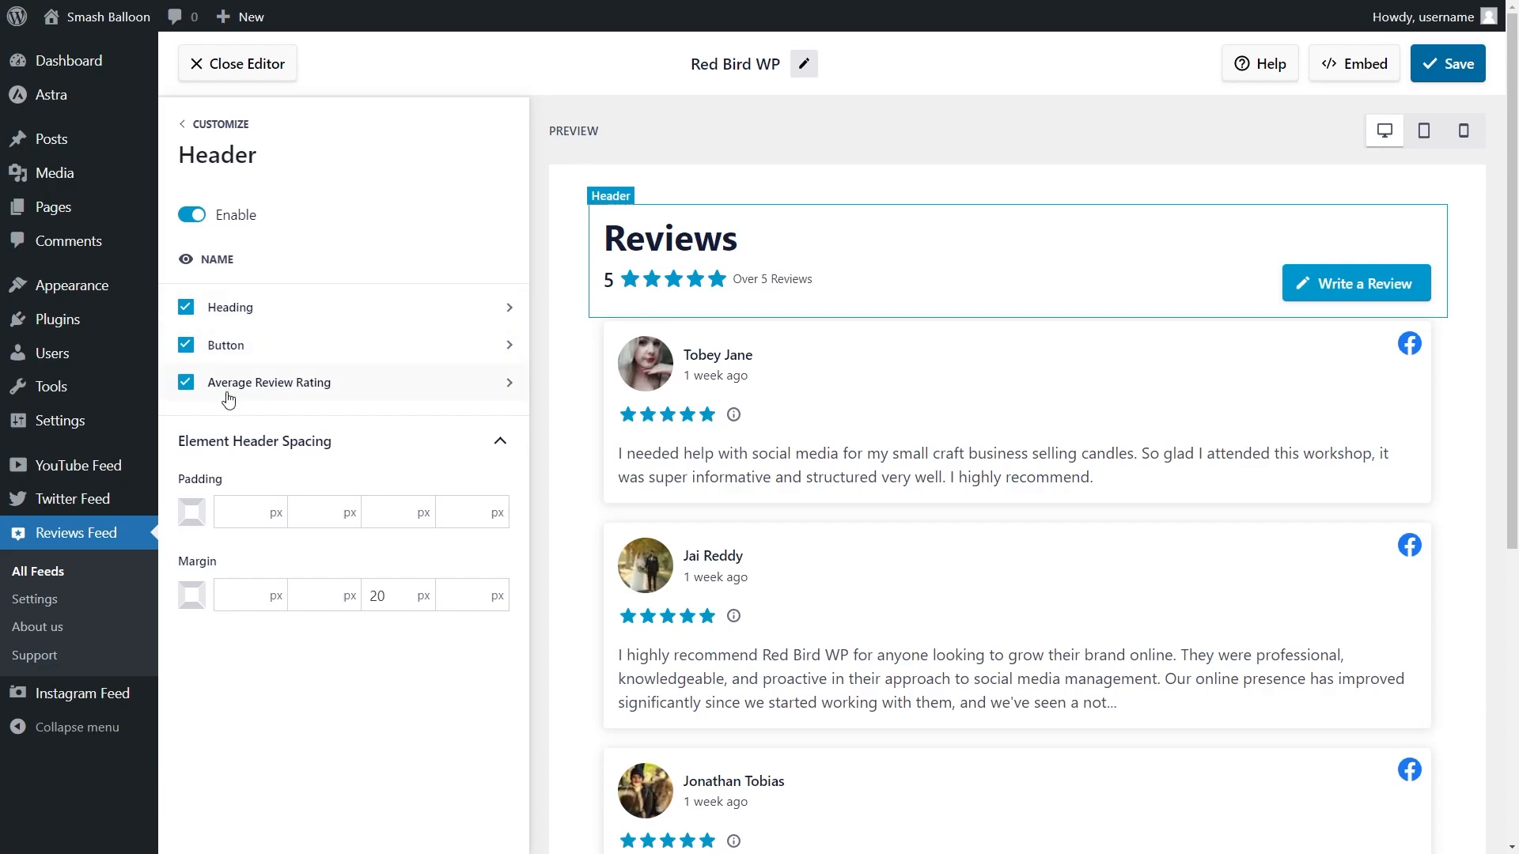
click(185, 313)
click(192, 218)
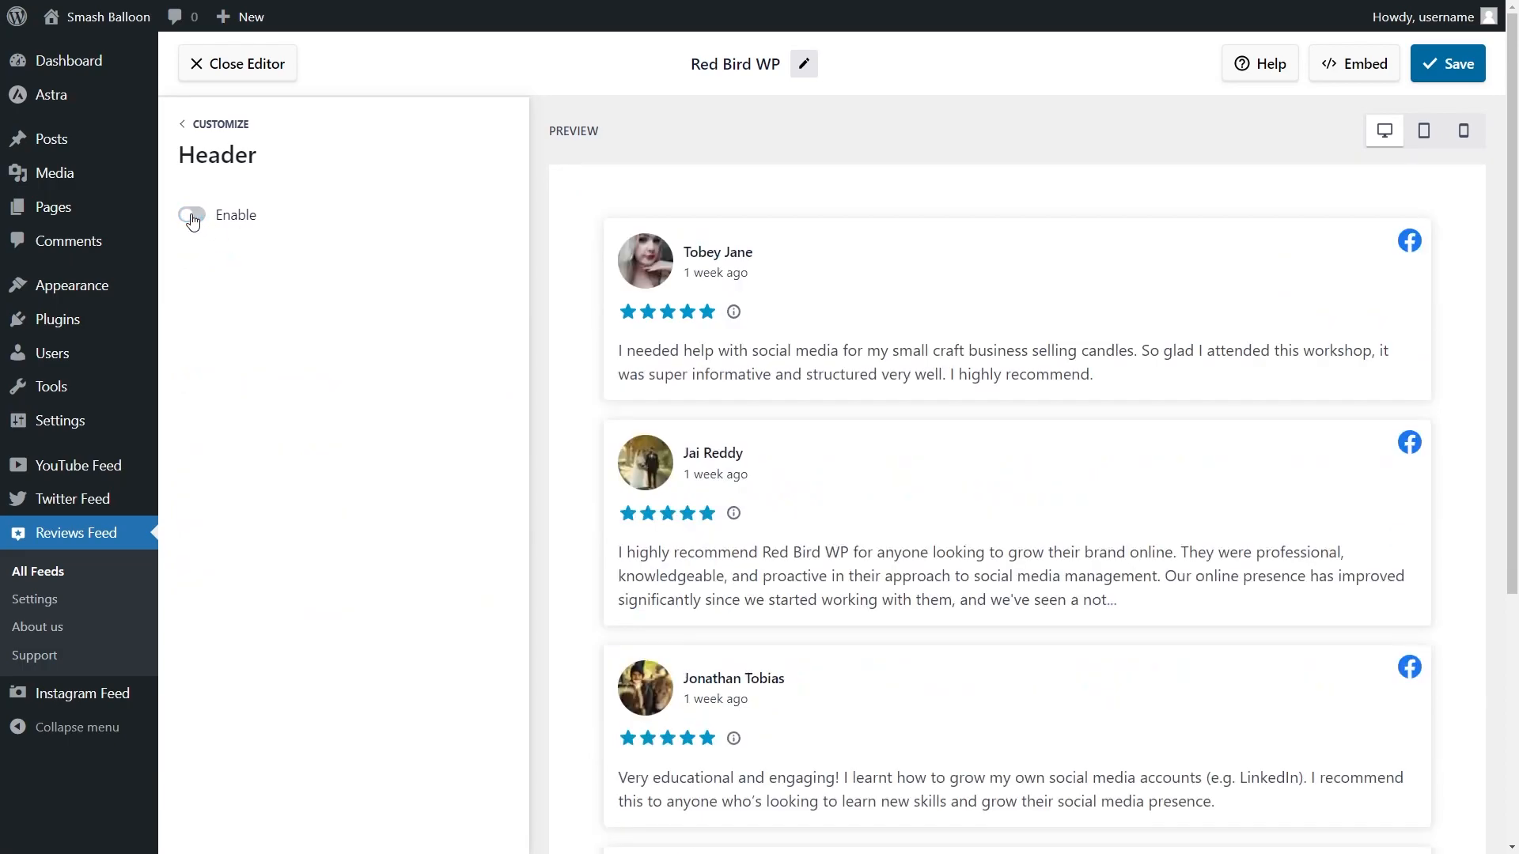
Step: Enable the feed header again with its Heading element hidden, and save the feed
click(193, 218)
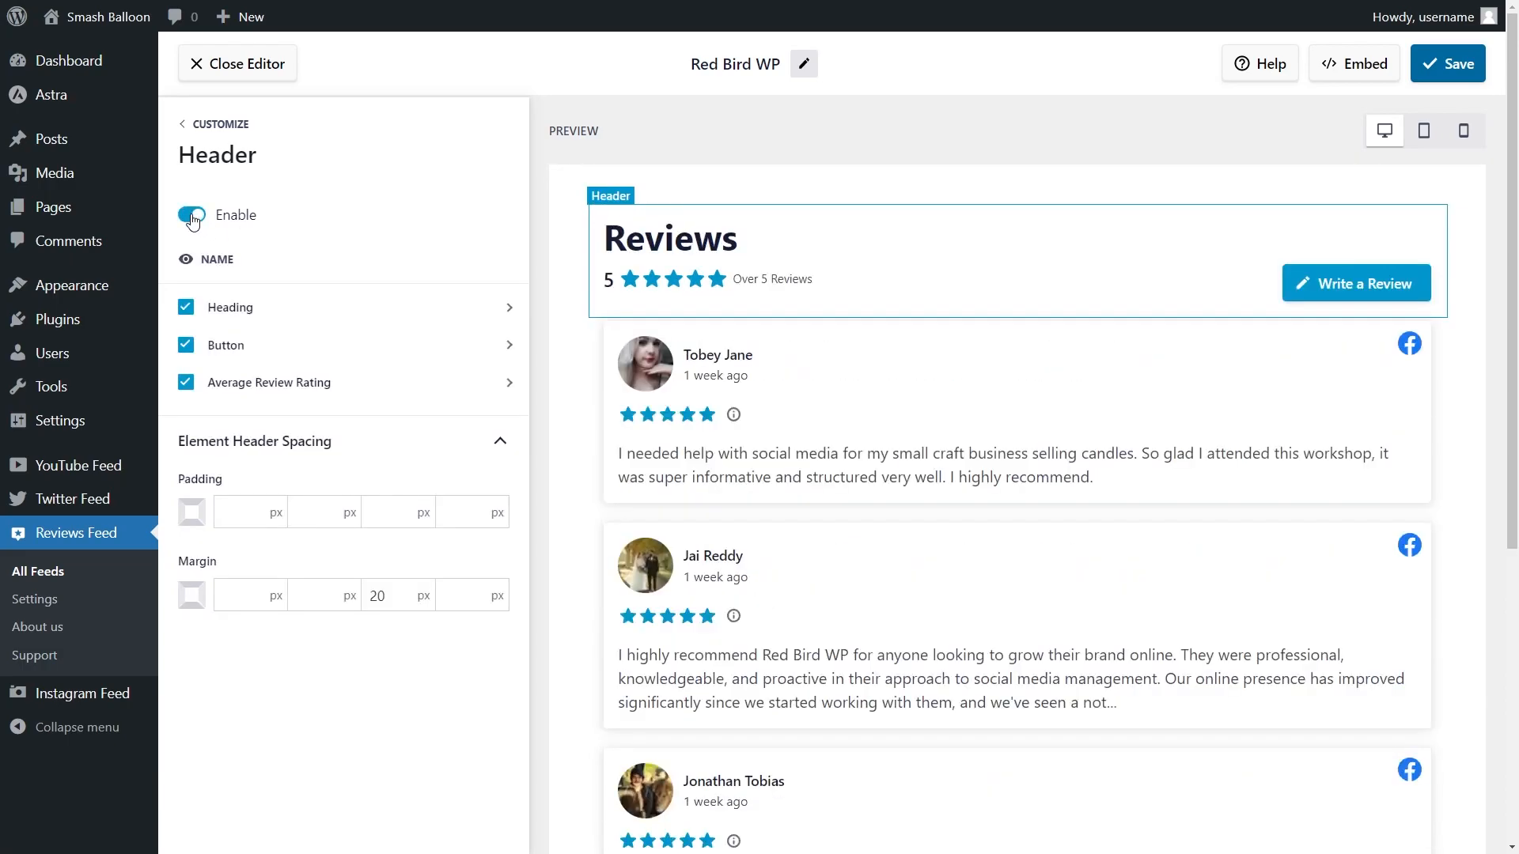
click(187, 308)
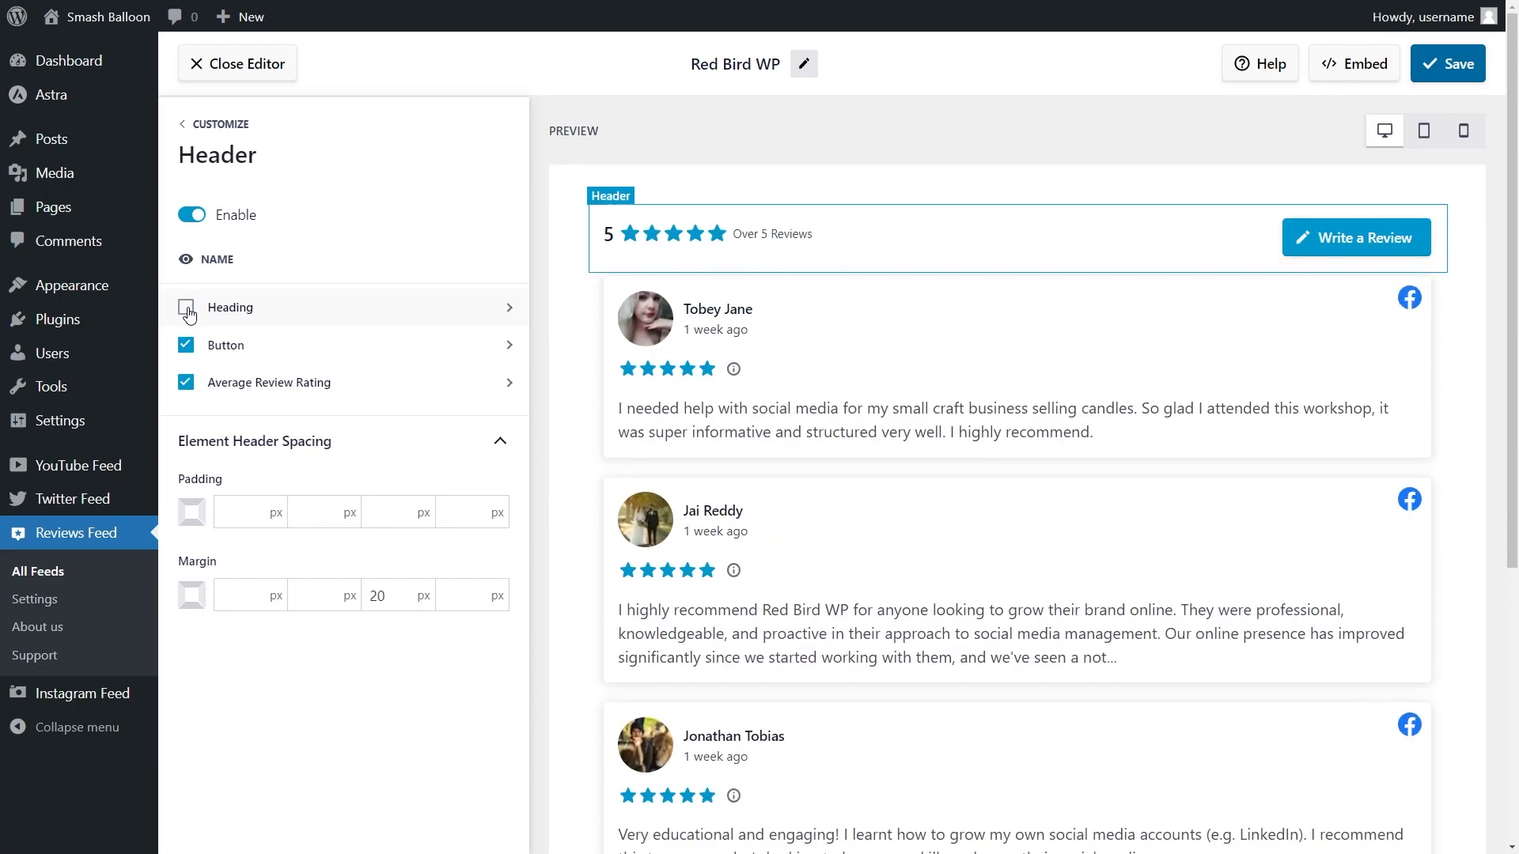
click(1433, 79)
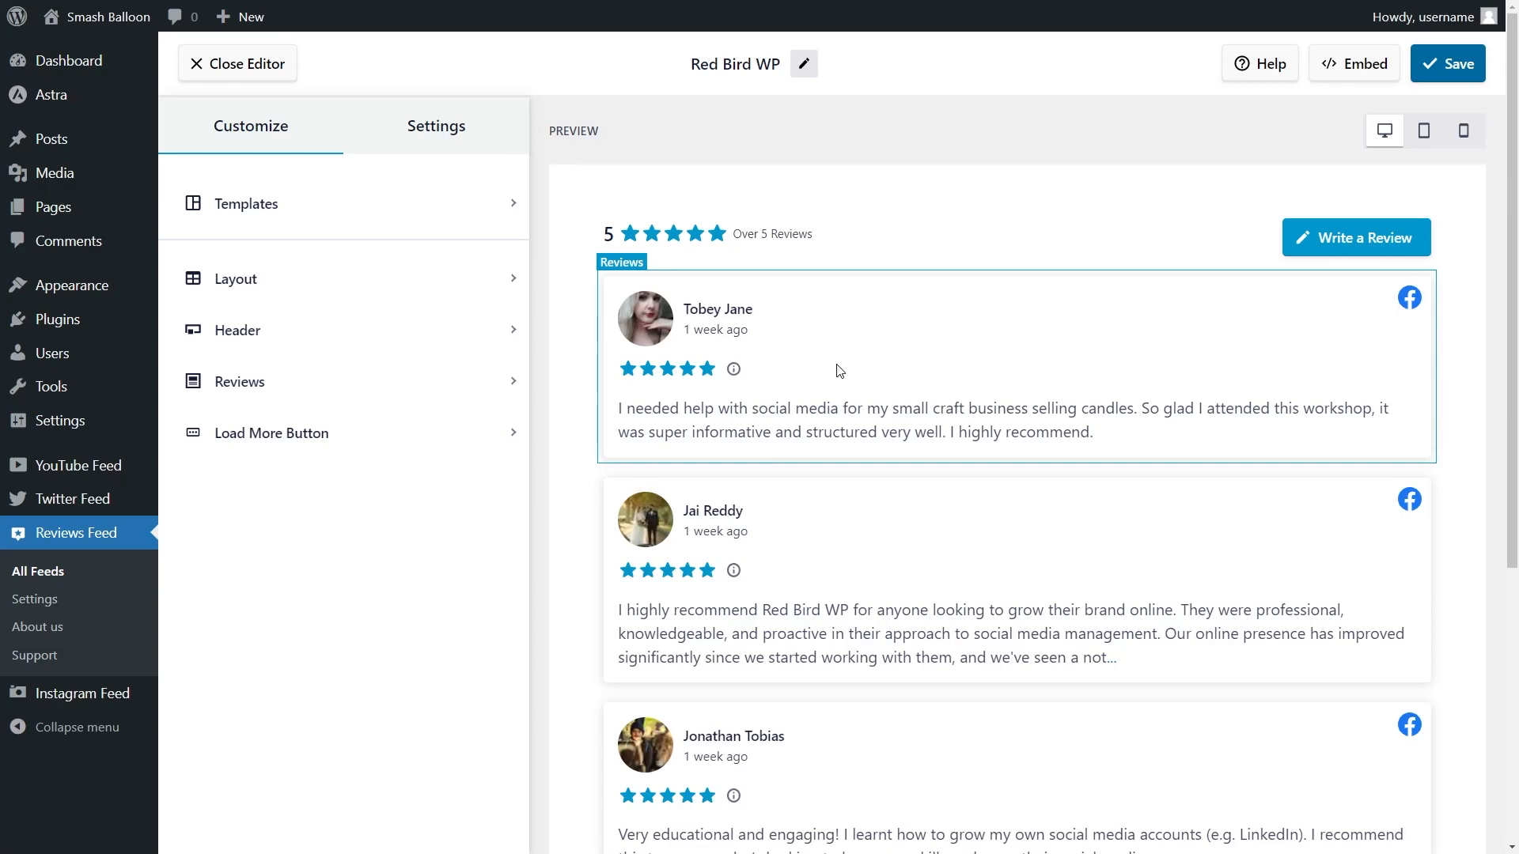
Step: Open the individual elements of the reviews and turn Author and Date off and on again
click(313, 393)
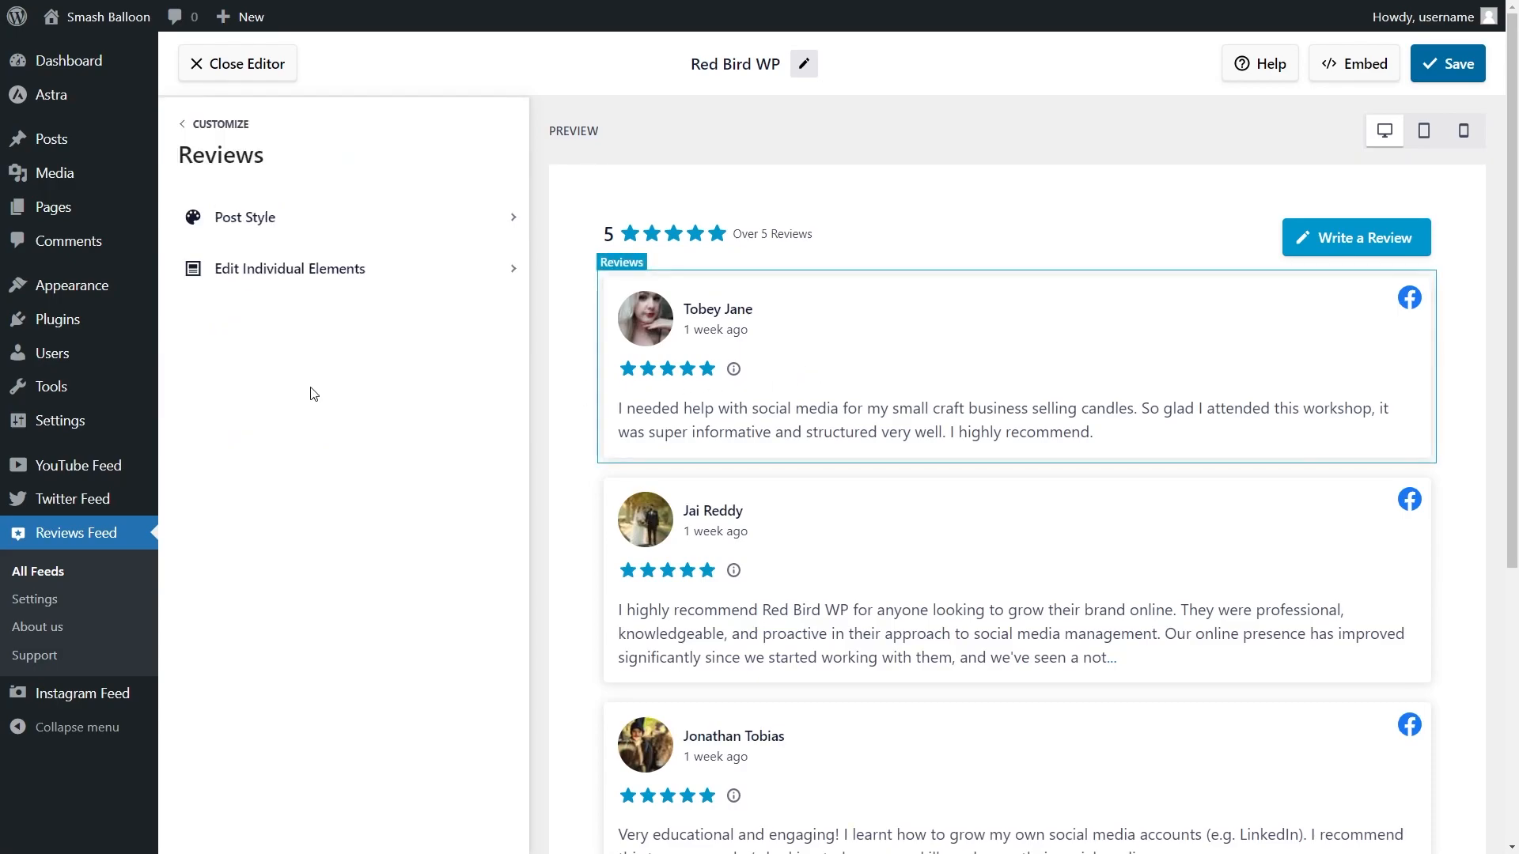
click(316, 283)
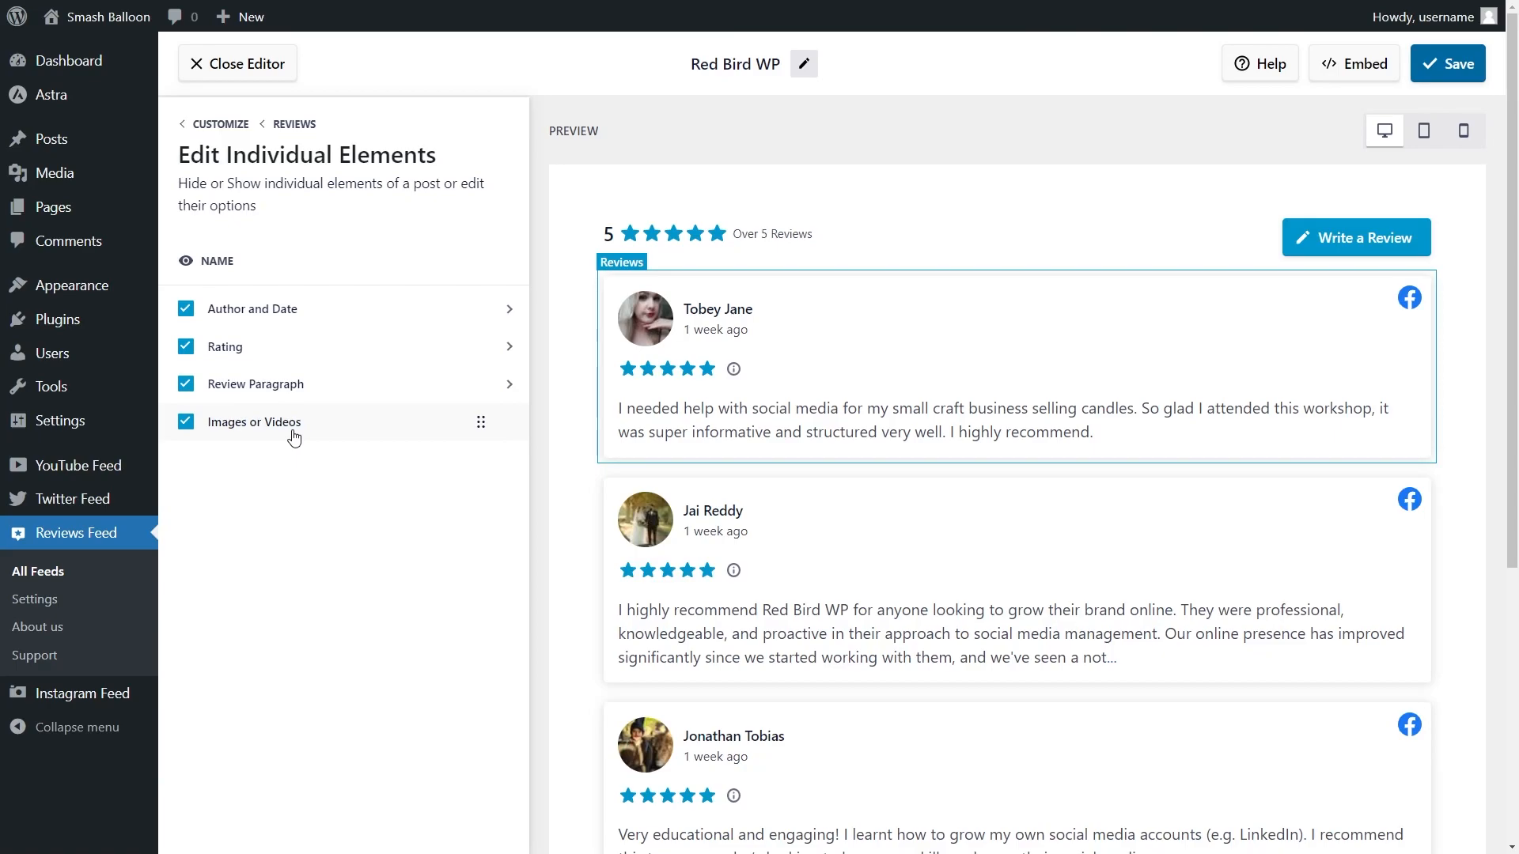
click(185, 309)
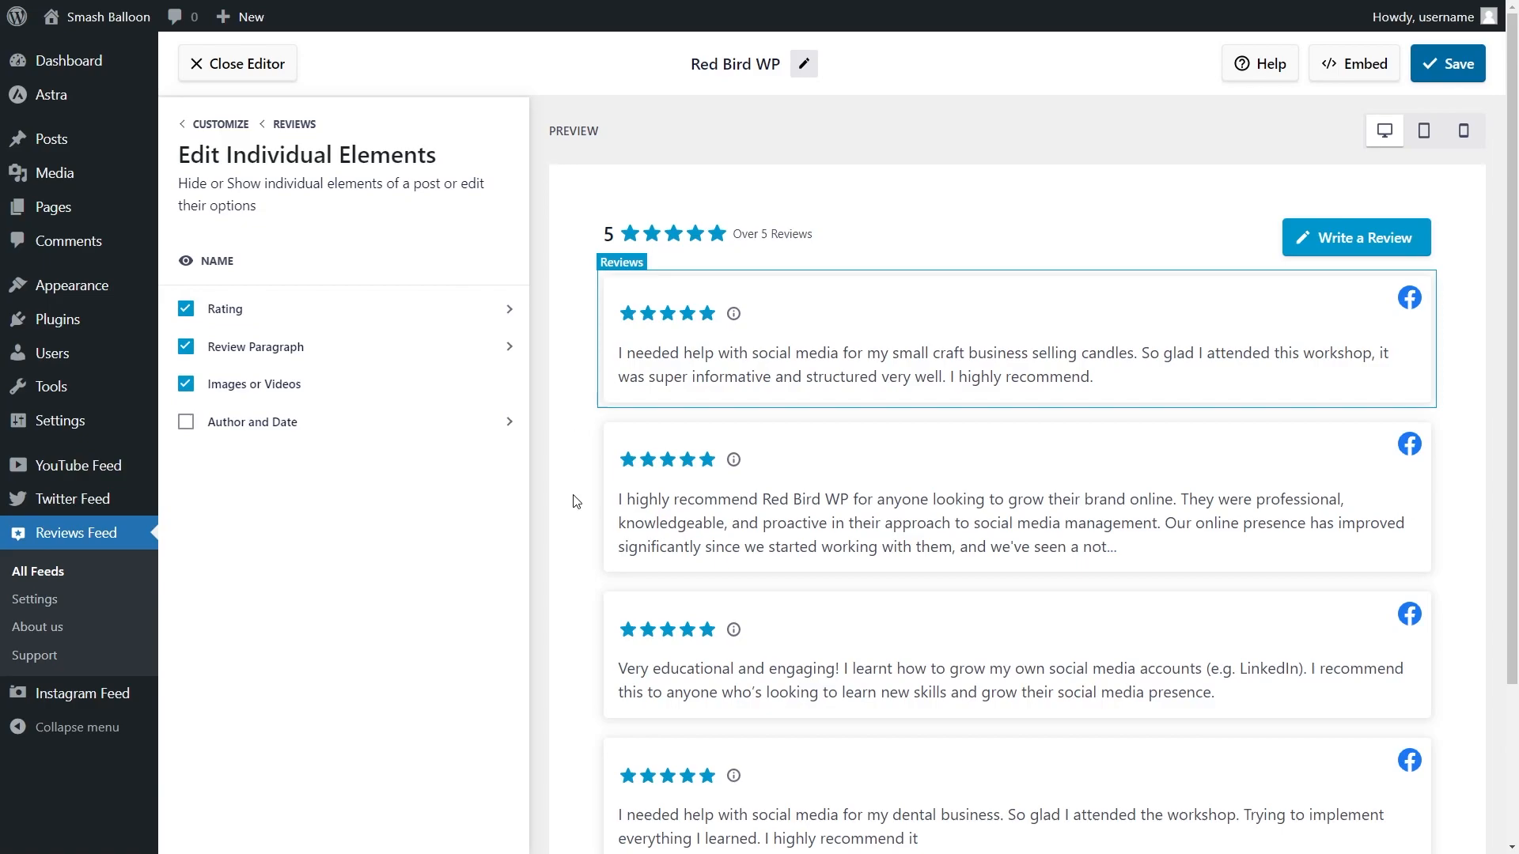
click(185, 421)
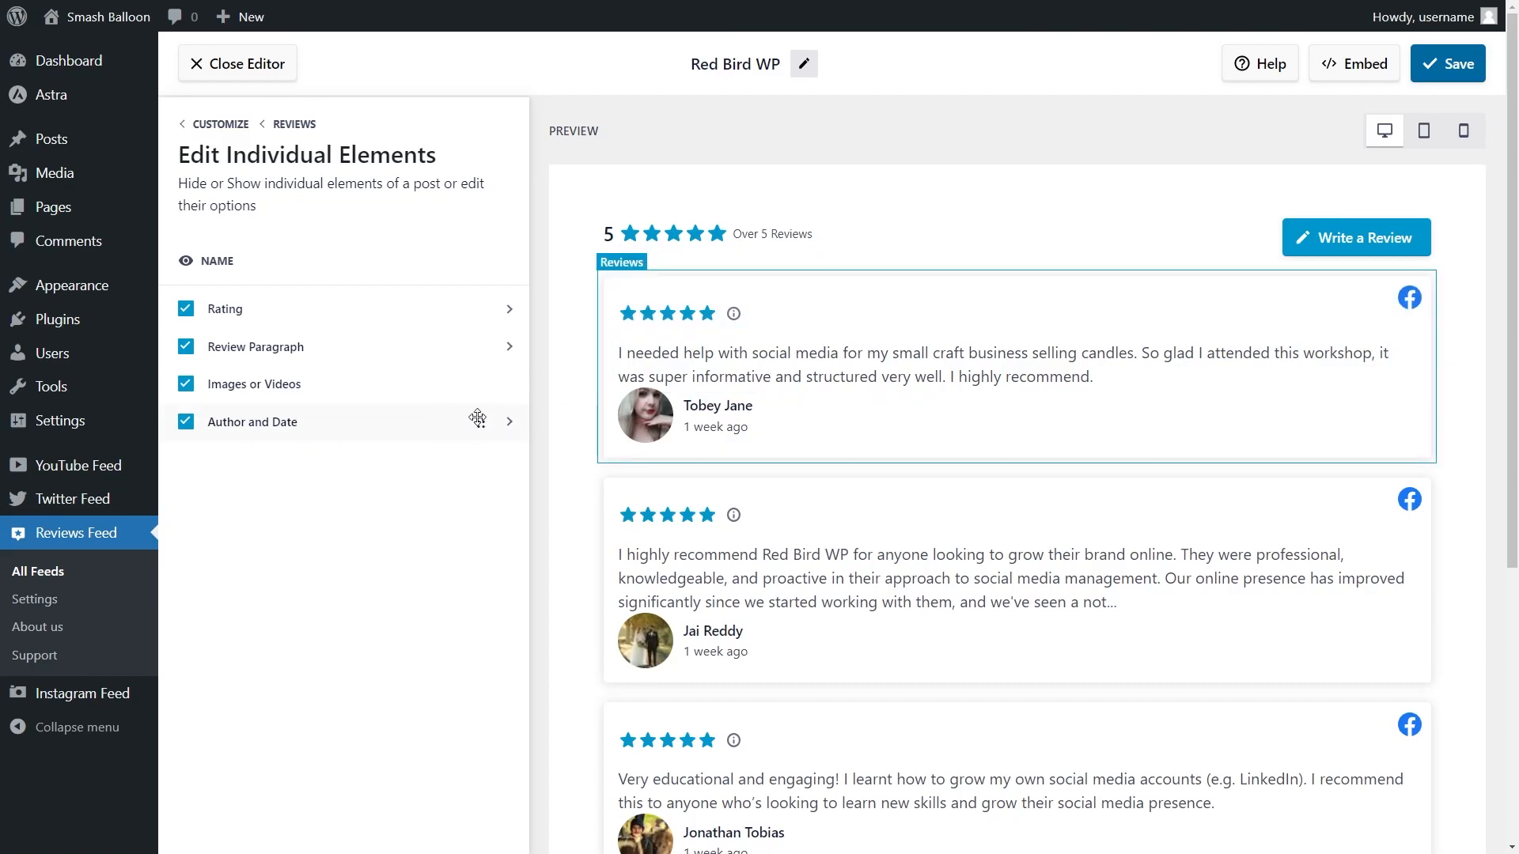
Step: Reorder the review elements to put Author and Date first and Rating last, and save the feed
drag(481, 423, 476, 310)
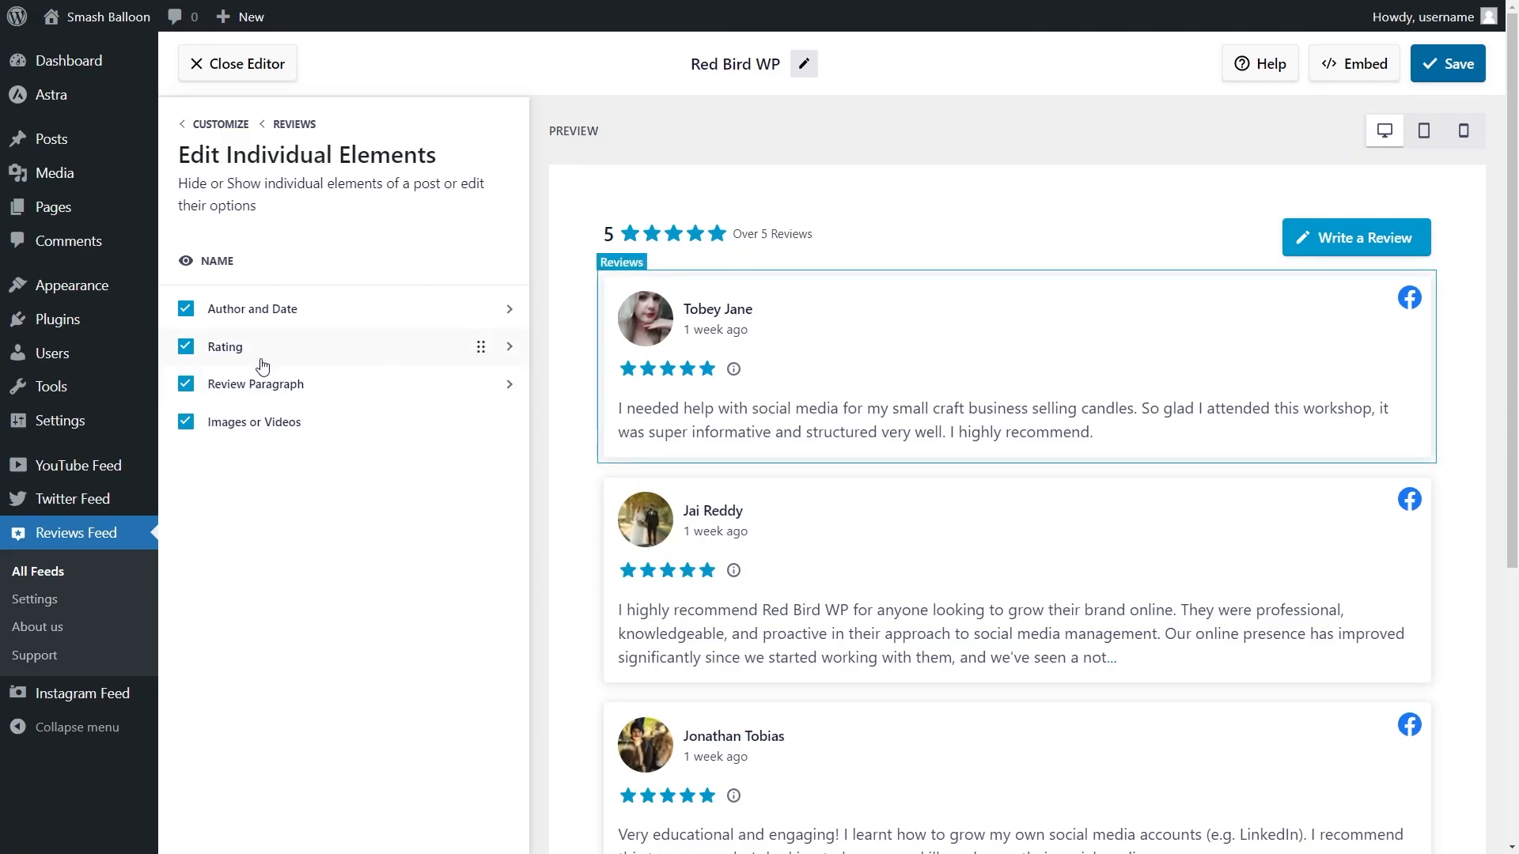
drag(479, 349, 476, 425)
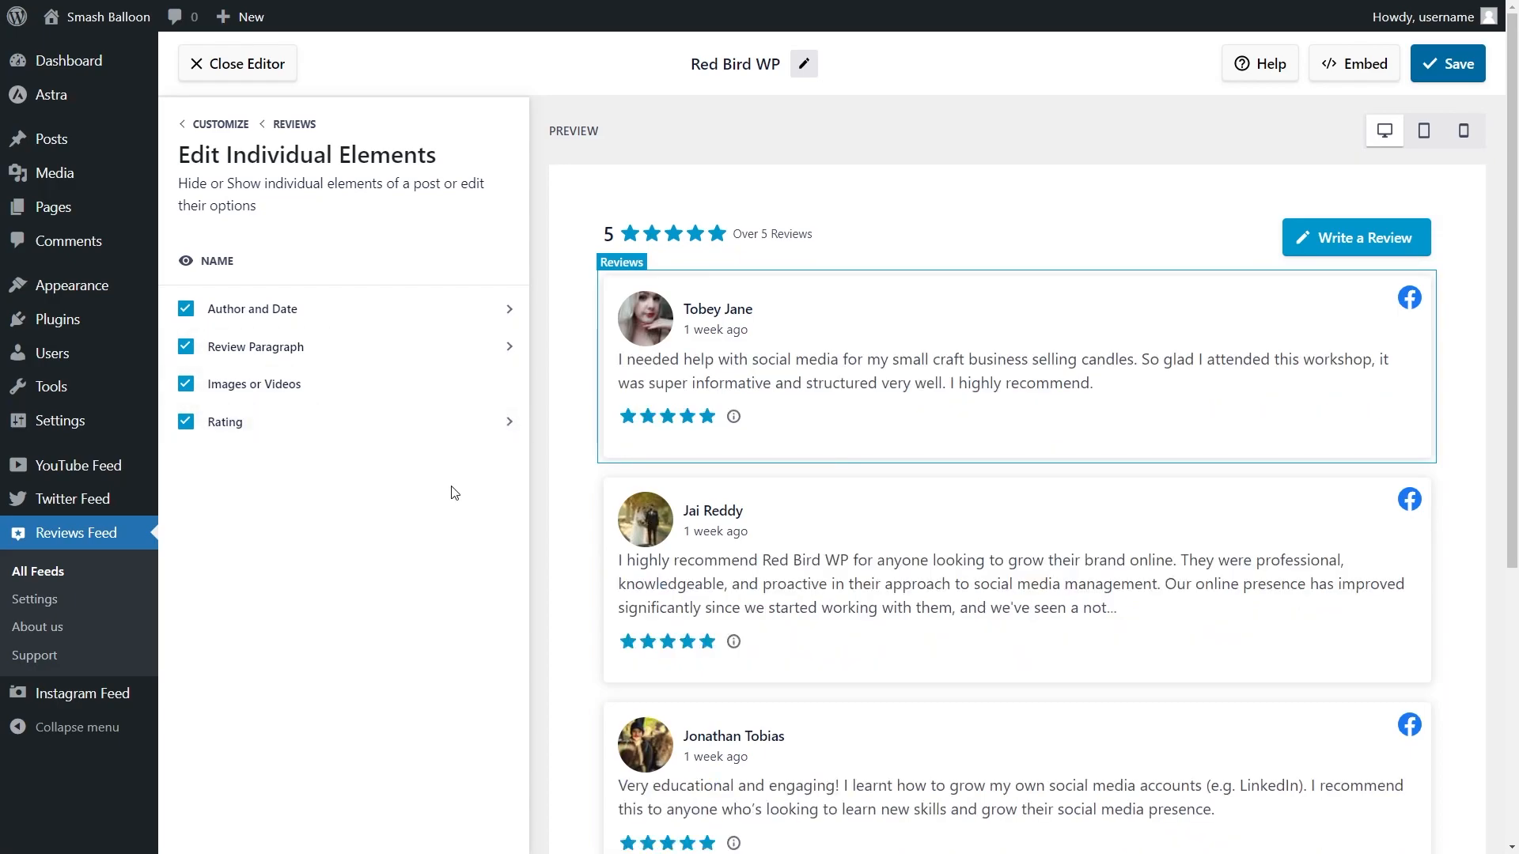
click(1438, 79)
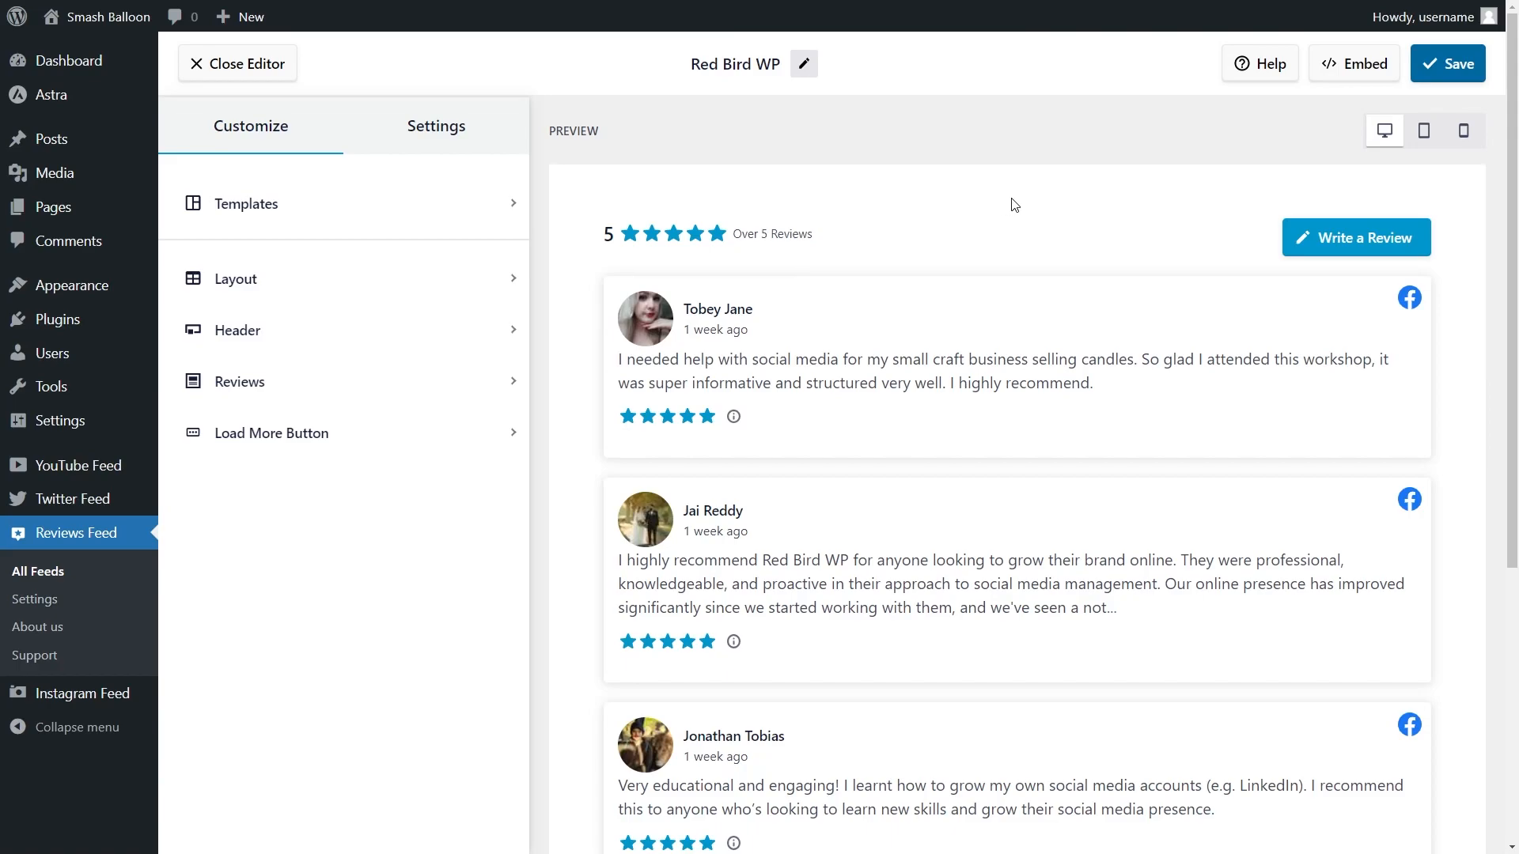
Step: Copy the feed's embed shortcode and choose New Homepage as the page to add the feed to
click(1358, 78)
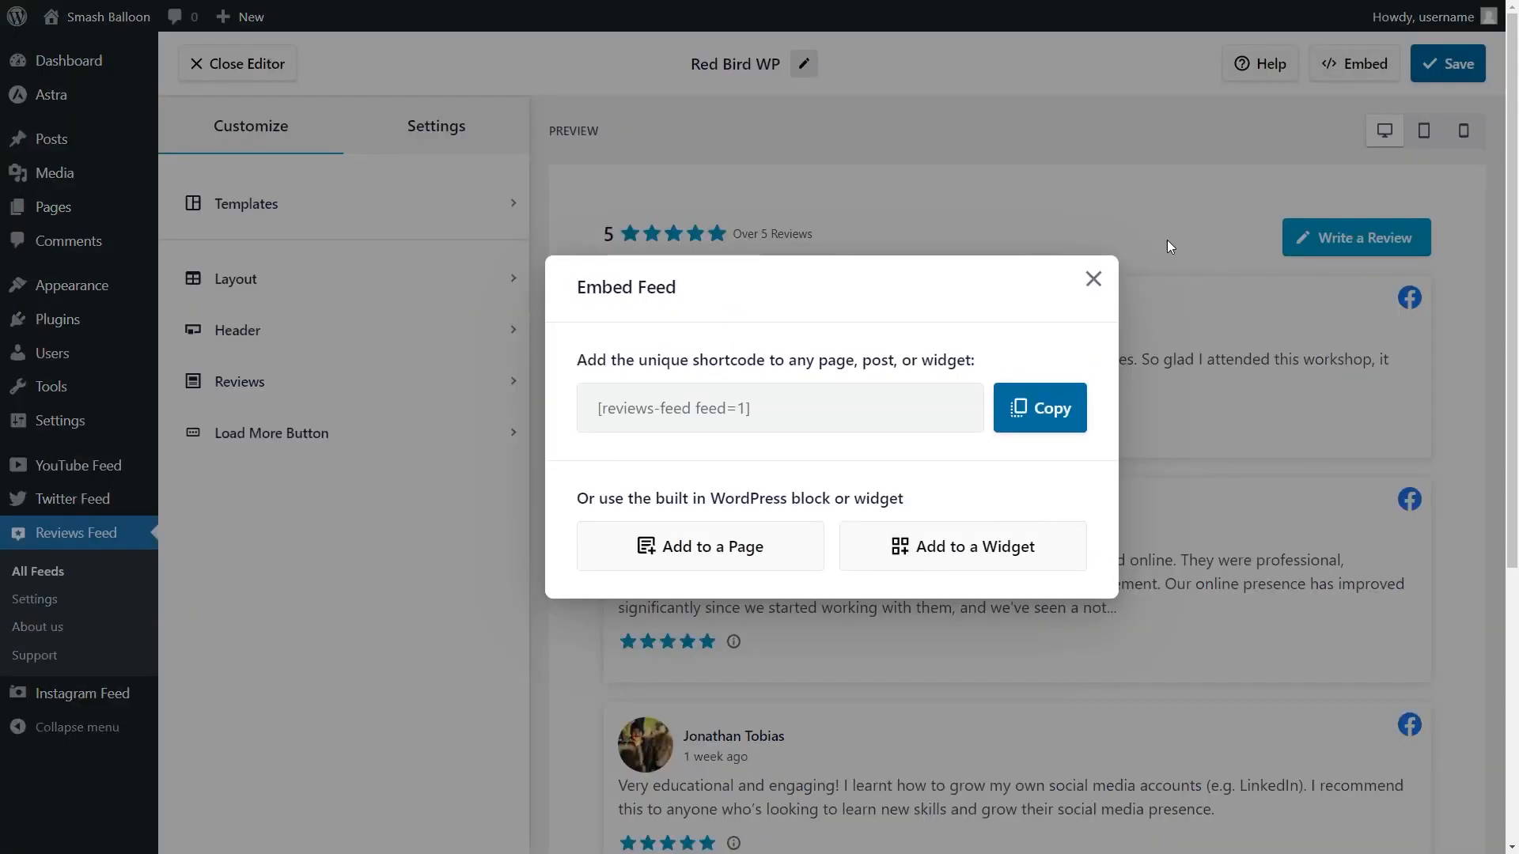
click(1038, 410)
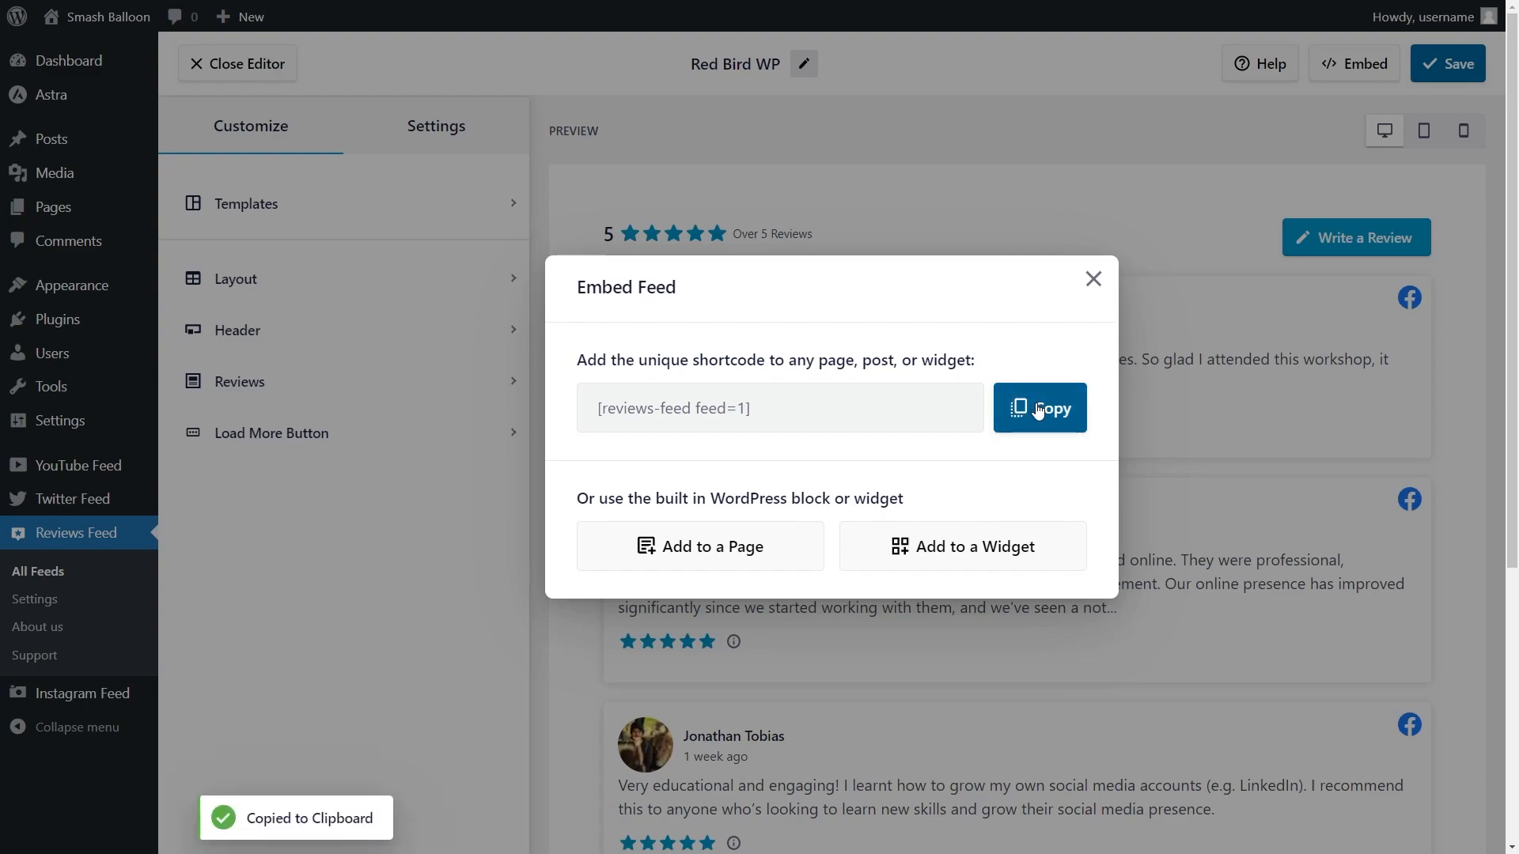
click(776, 545)
click(734, 439)
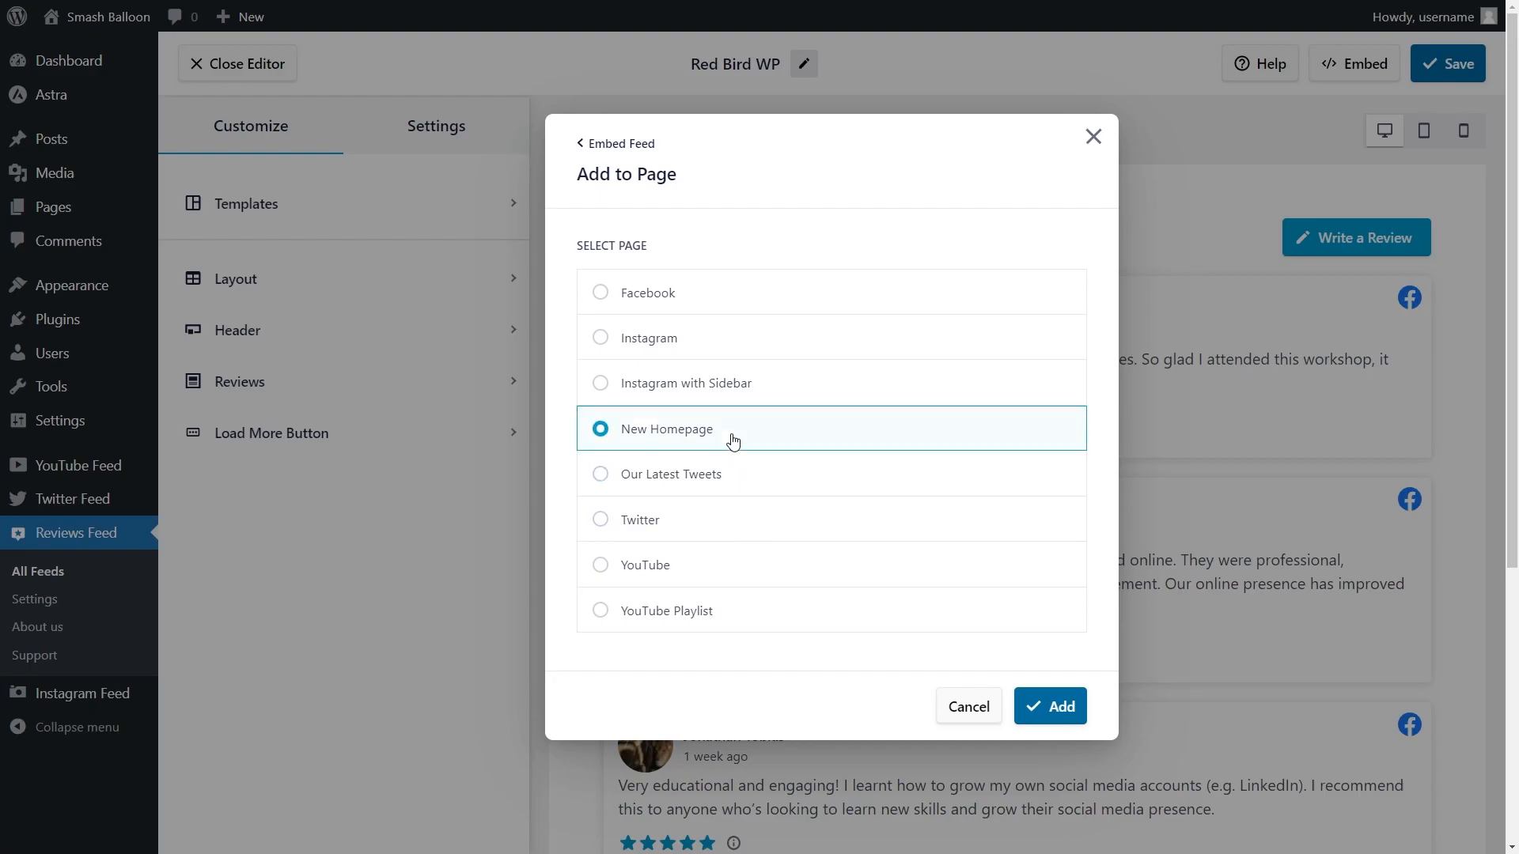
click(1058, 706)
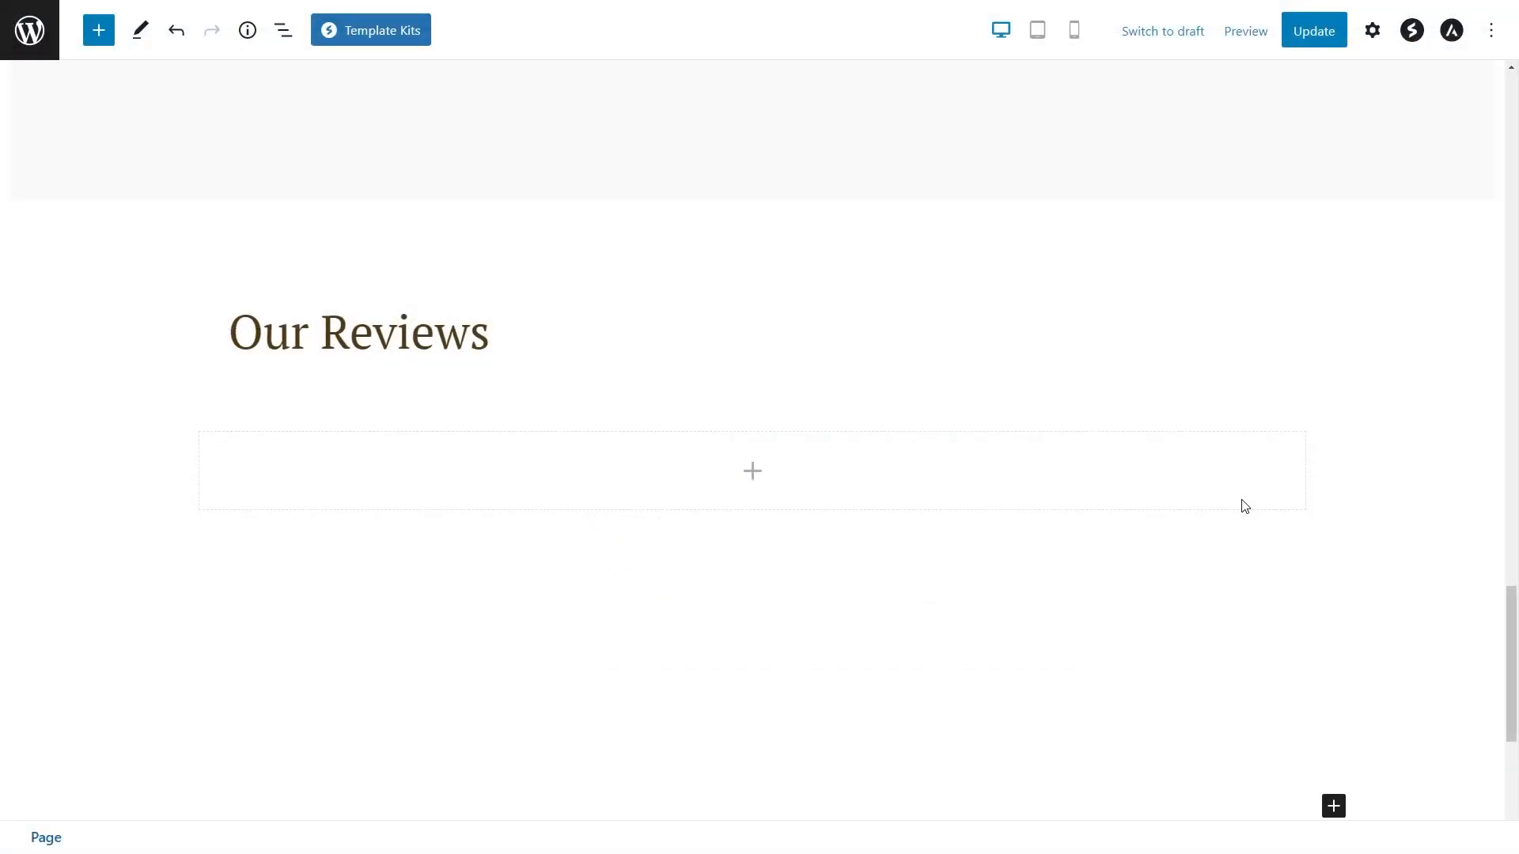
Step: Try embedding the feed with a Shortcode block containing the copied shortcode in the container under Our Reviews
click(752, 473)
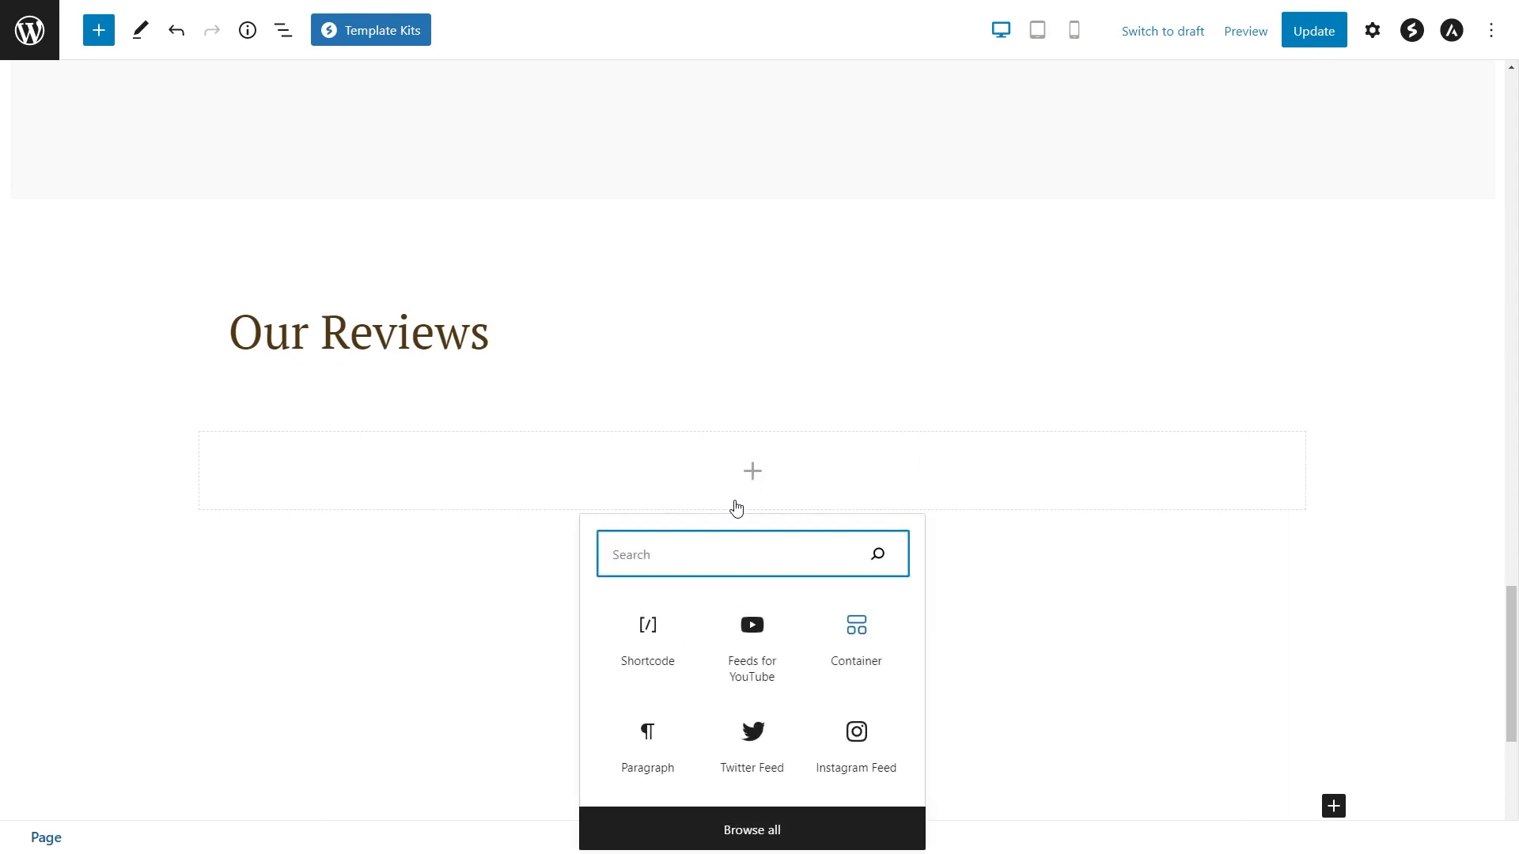
click(647, 632)
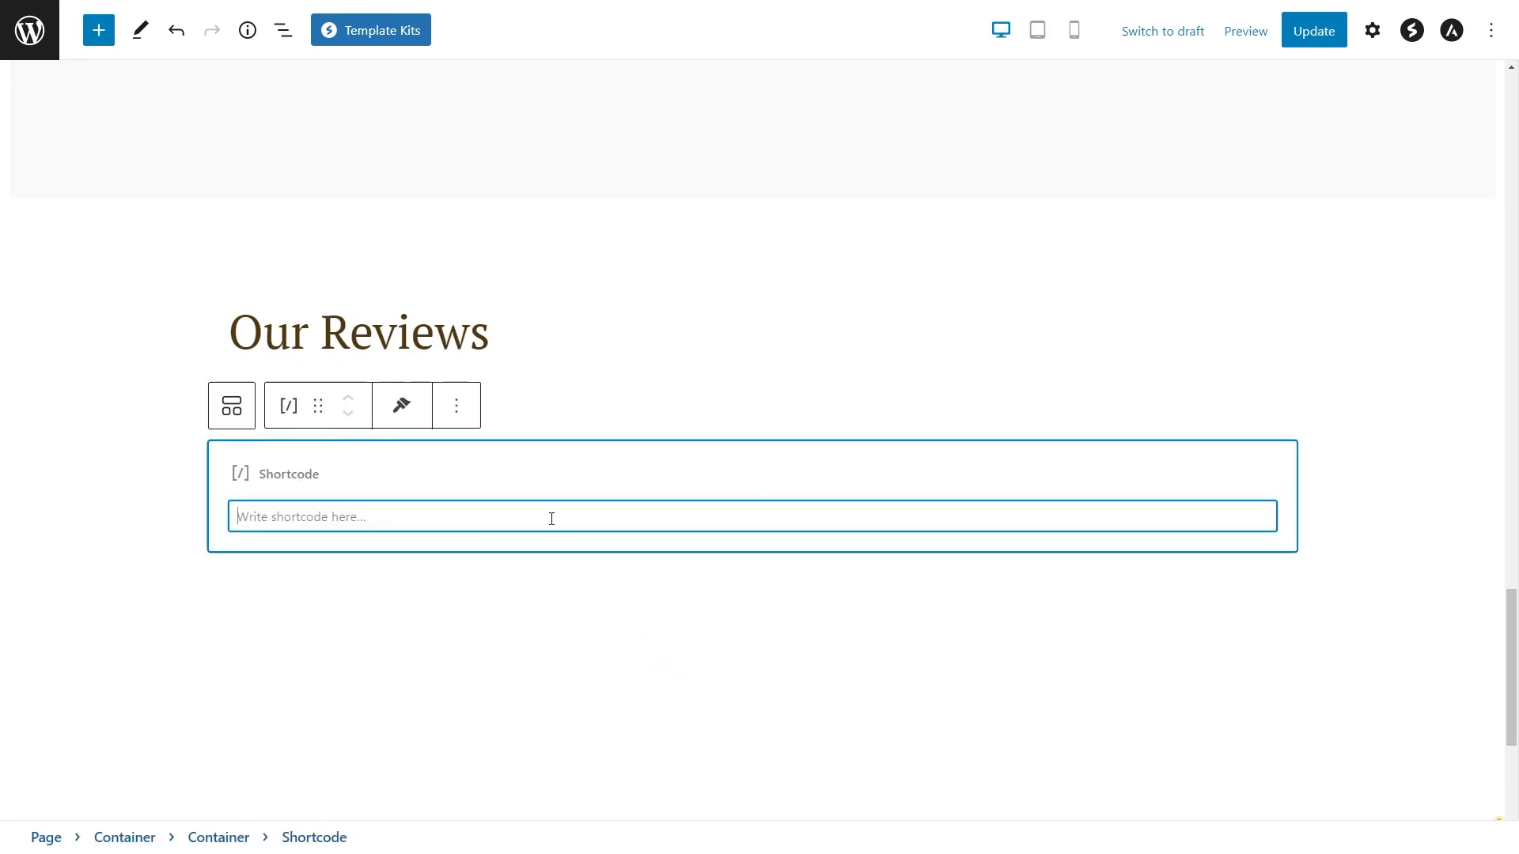
key(ctrl+v)
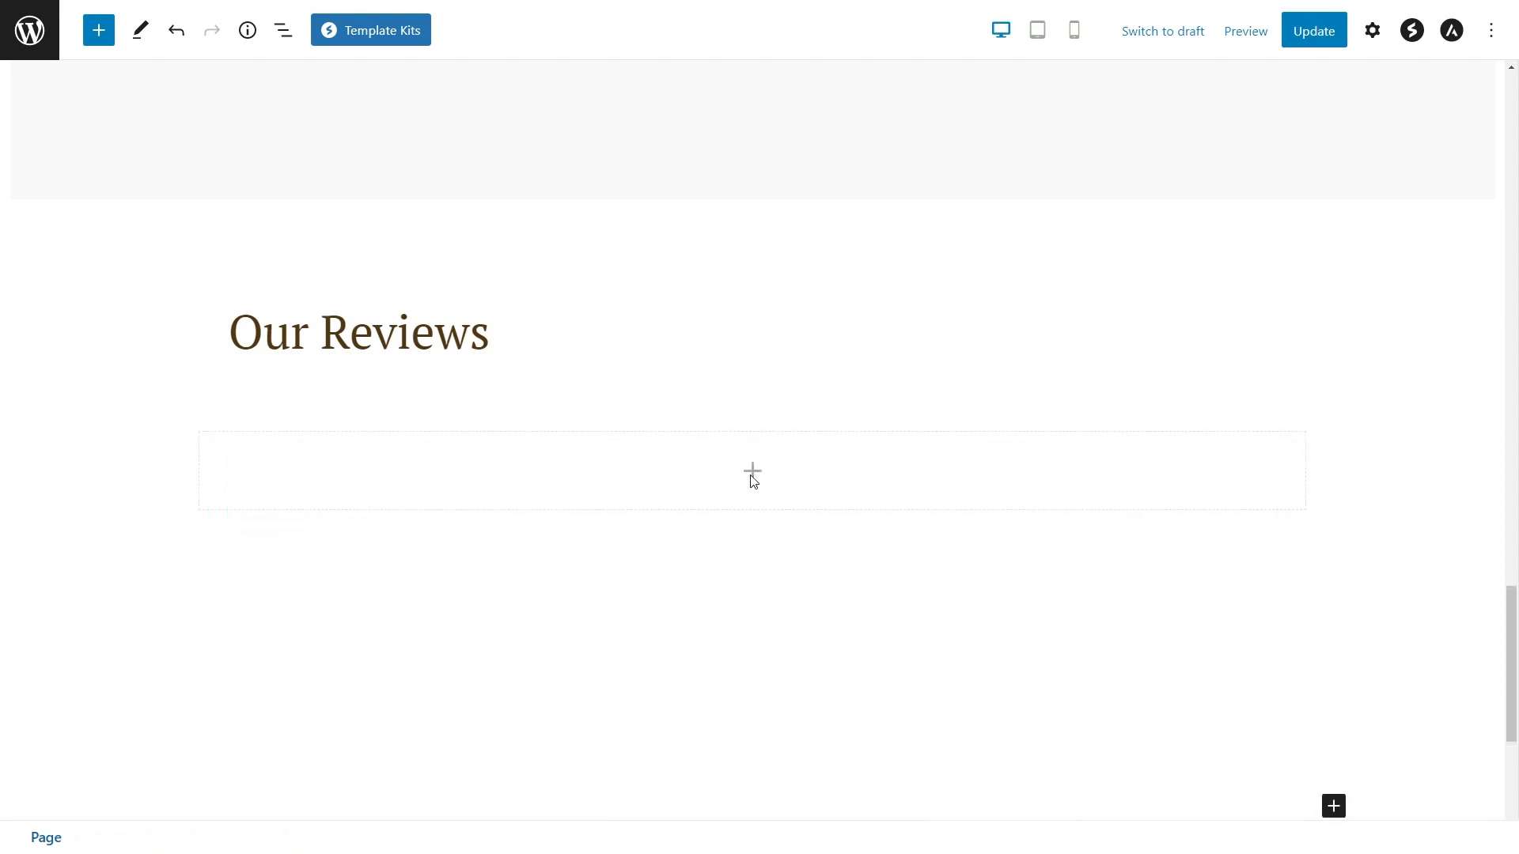
Step: Find the Reviews Feed block by searching for "review" and insert it in the empty container under Our Reviews
click(752, 473)
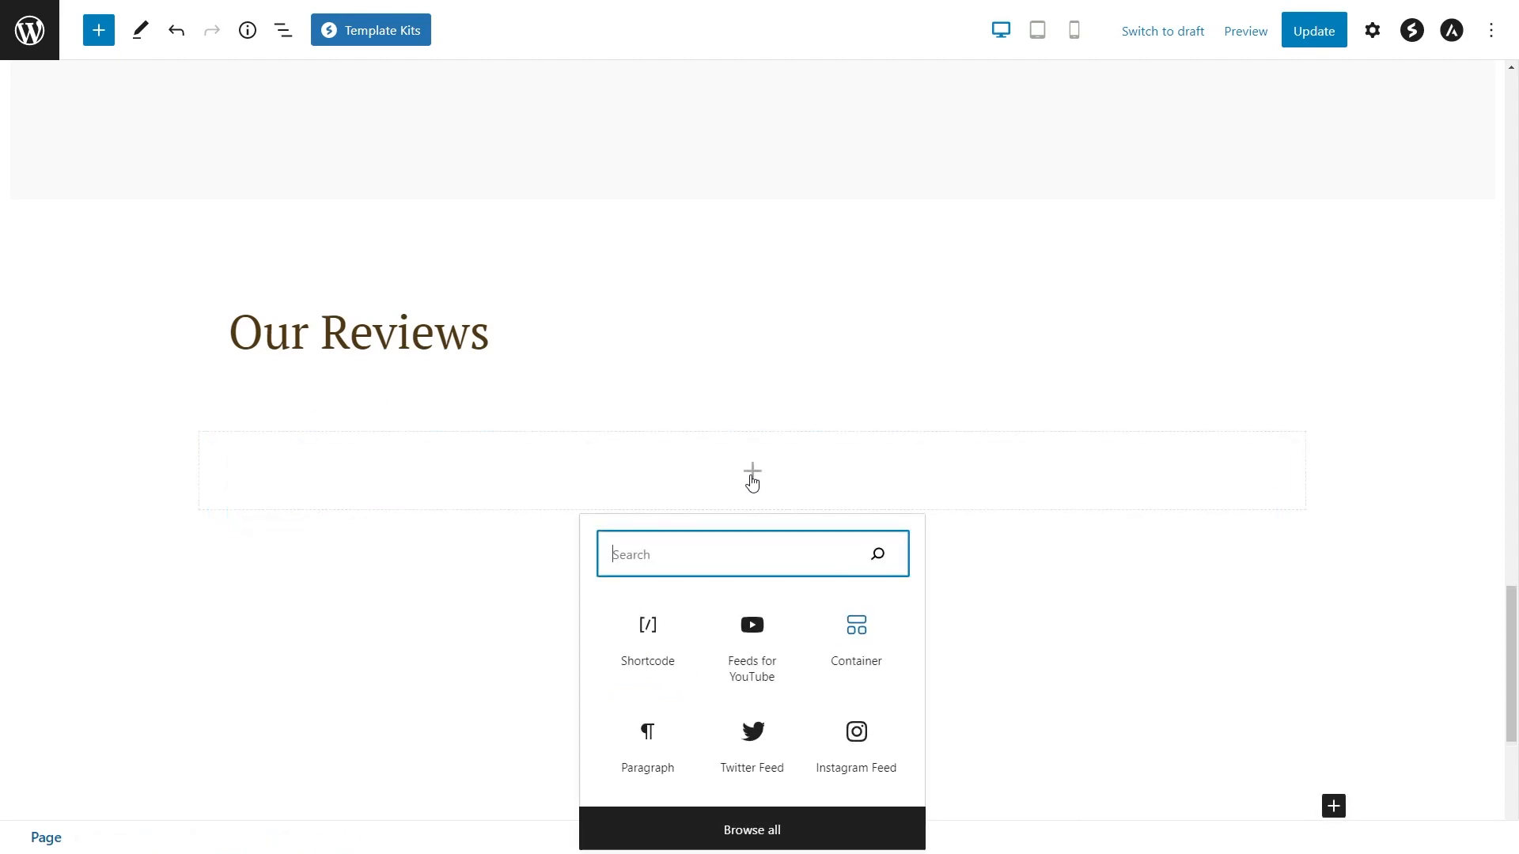
text(review)
click(745, 643)
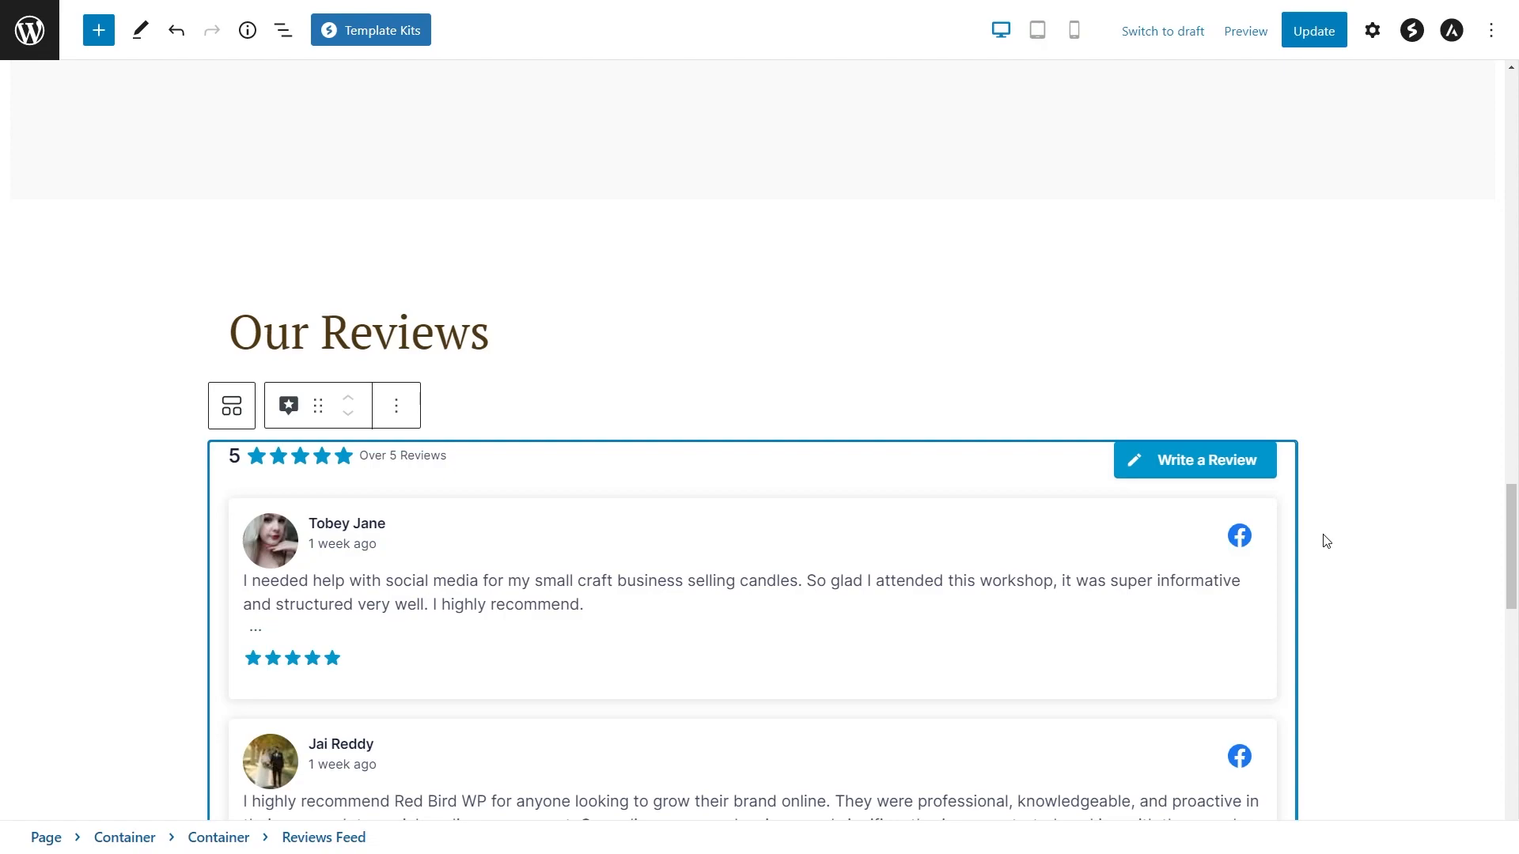
Step: Look through the Our Reviews section on the live page, load more reviews, and try the Write a Review button
scroll(1325, 541, down, 3)
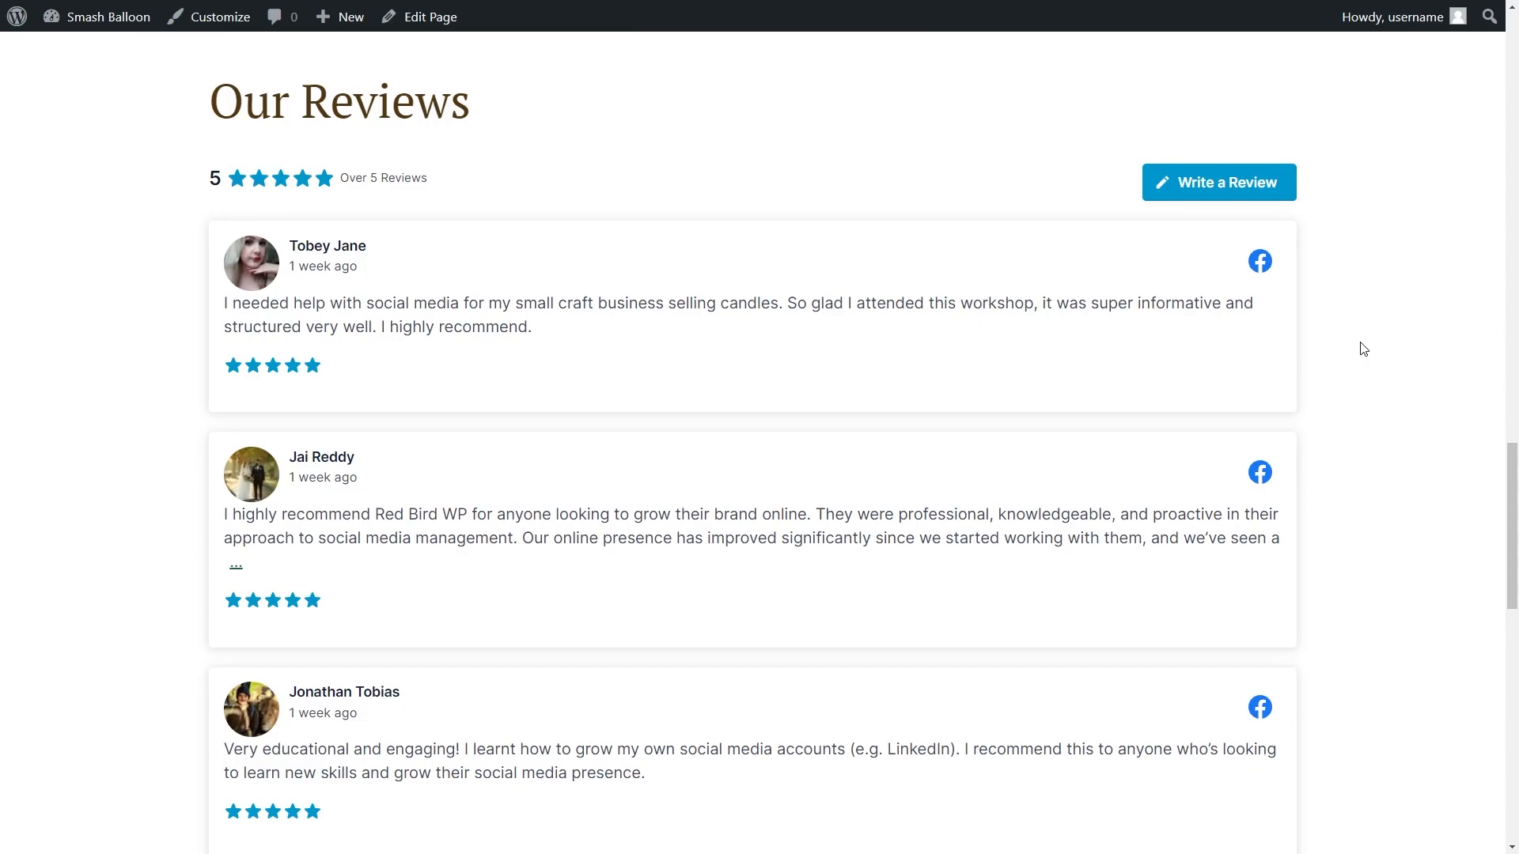
scroll(1361, 369, down, 3)
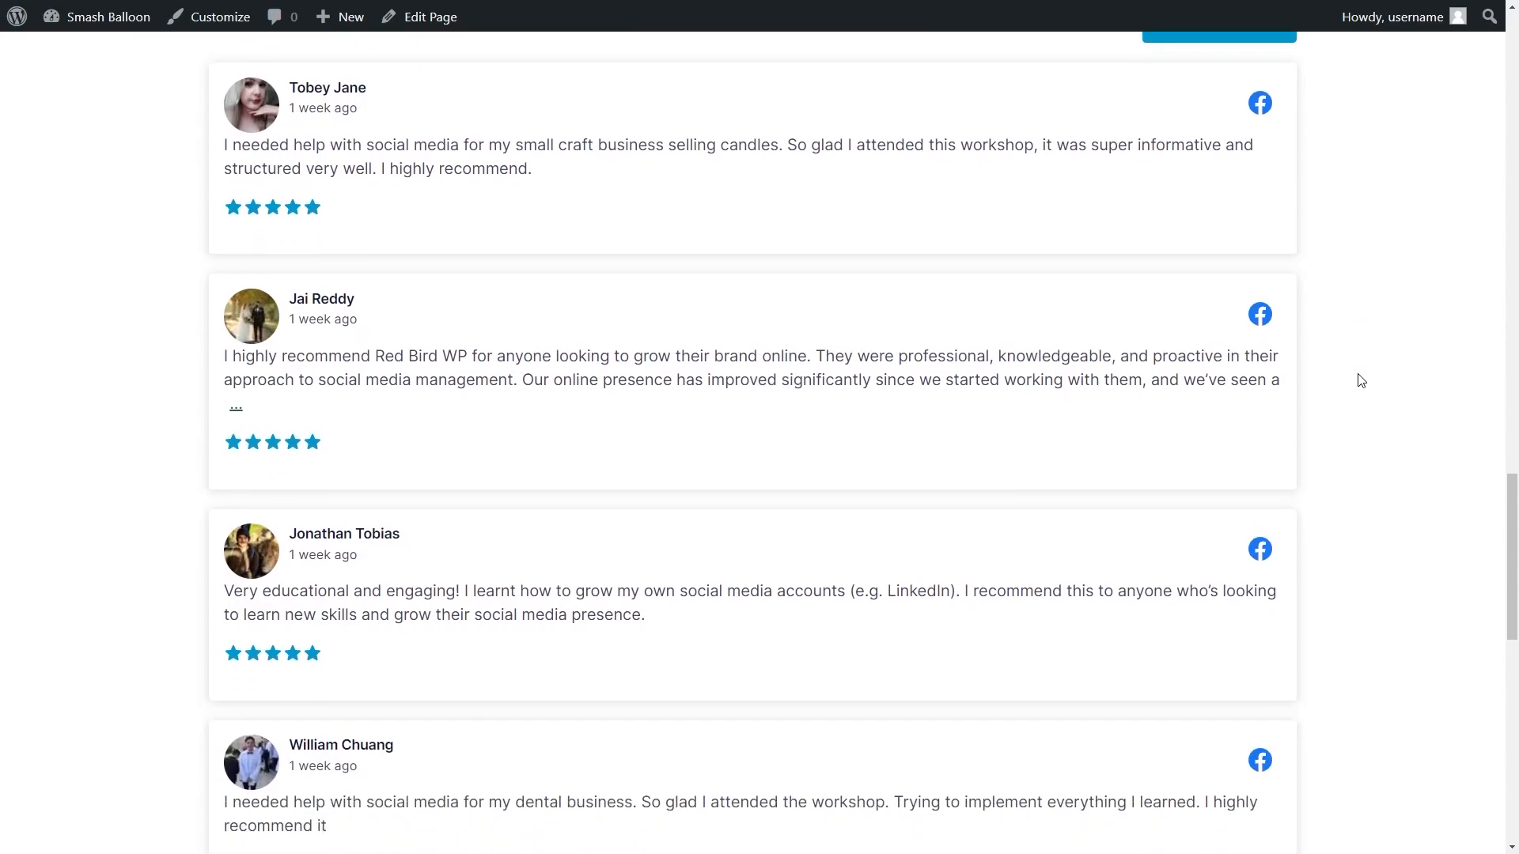
scroll(1361, 381, down, 2)
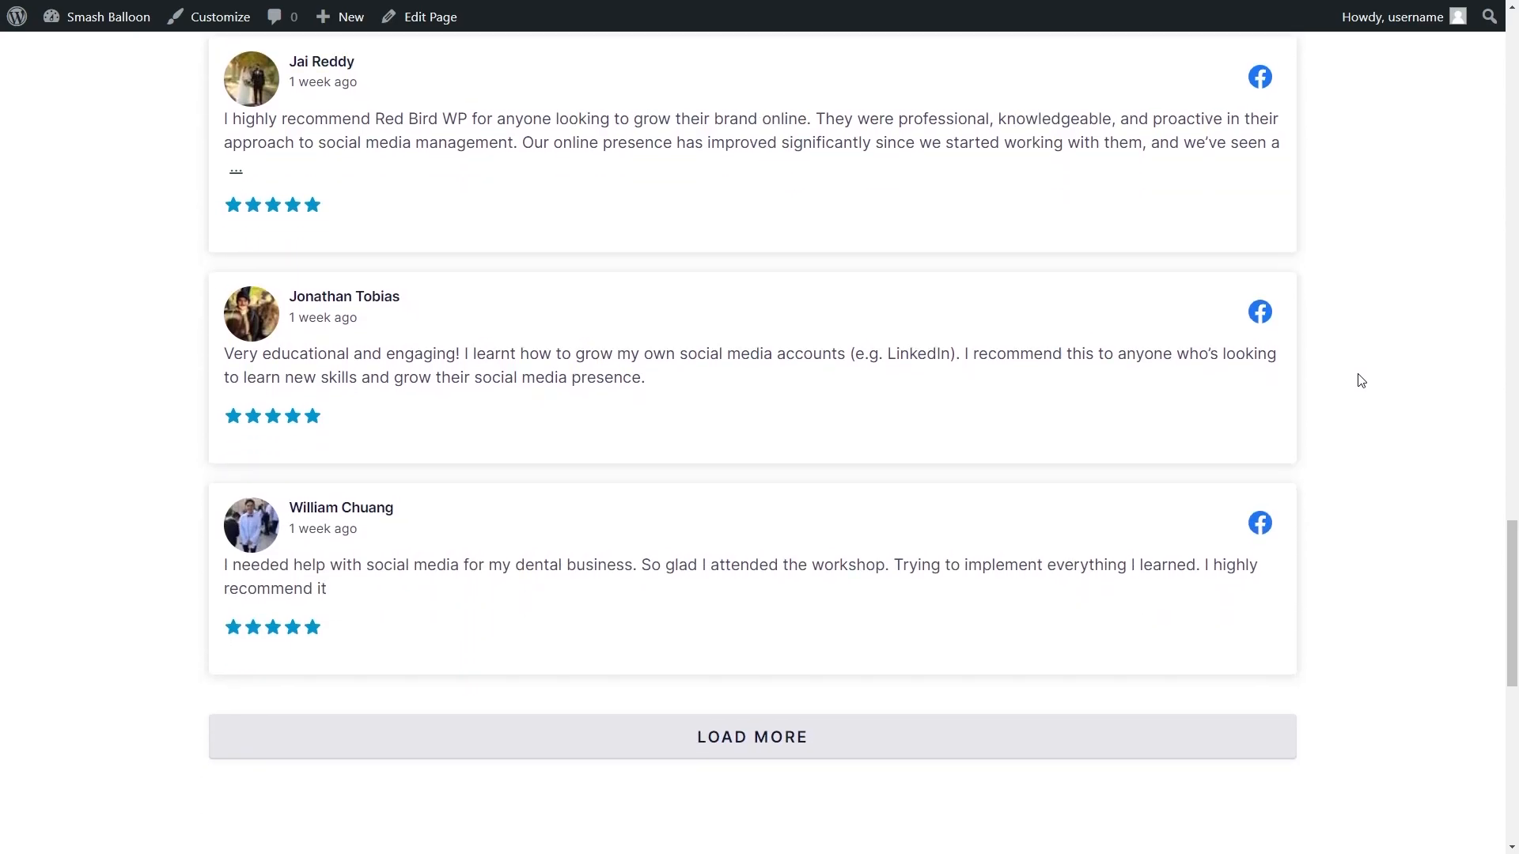
click(765, 738)
scroll(1348, 631, down, 2)
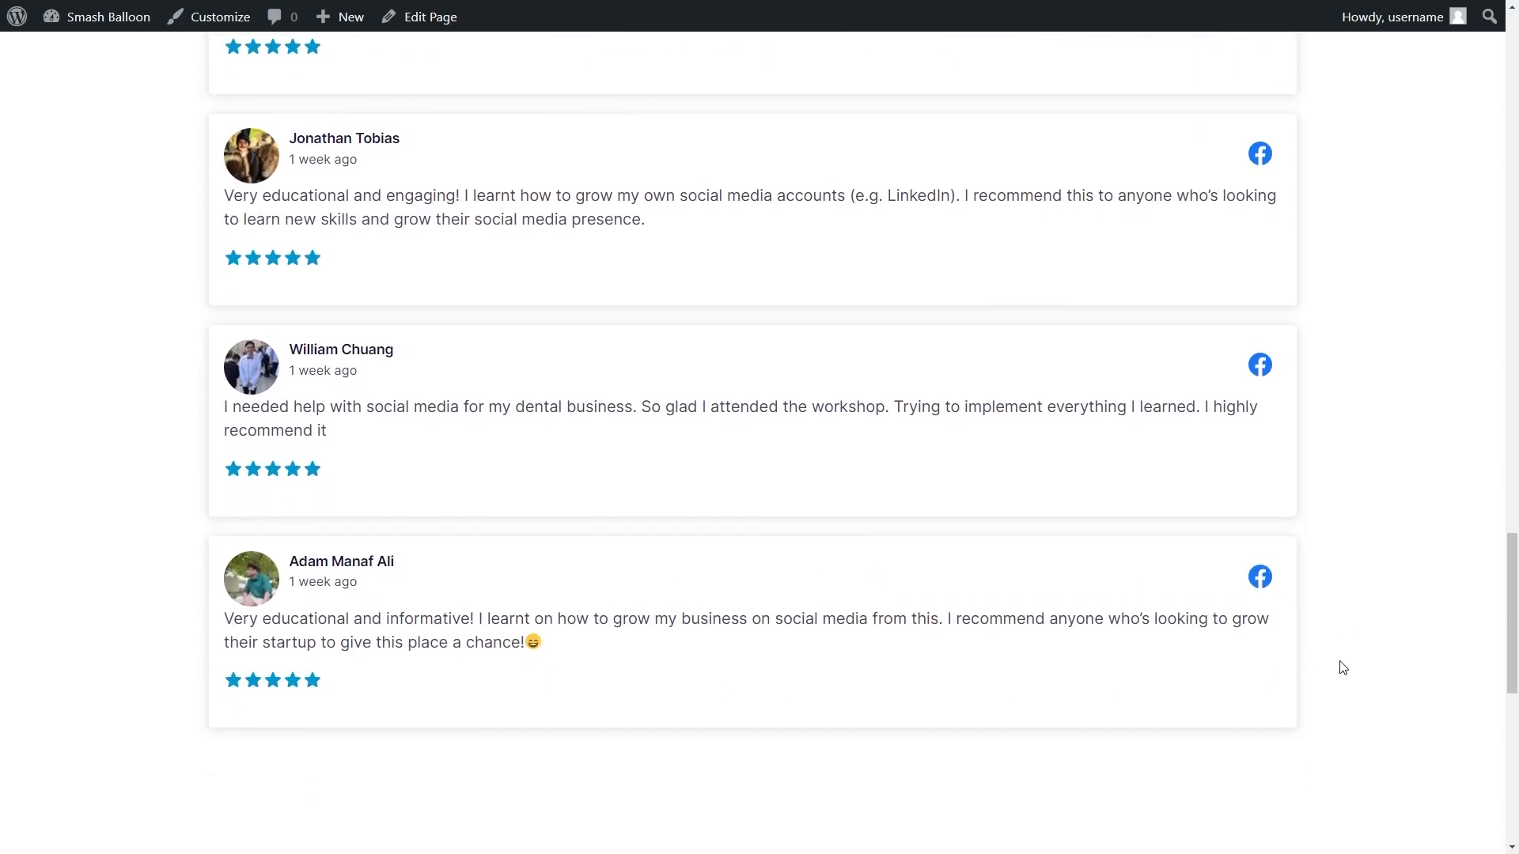
scroll(1366, 546, up, 1)
scroll(1366, 546, up, 8)
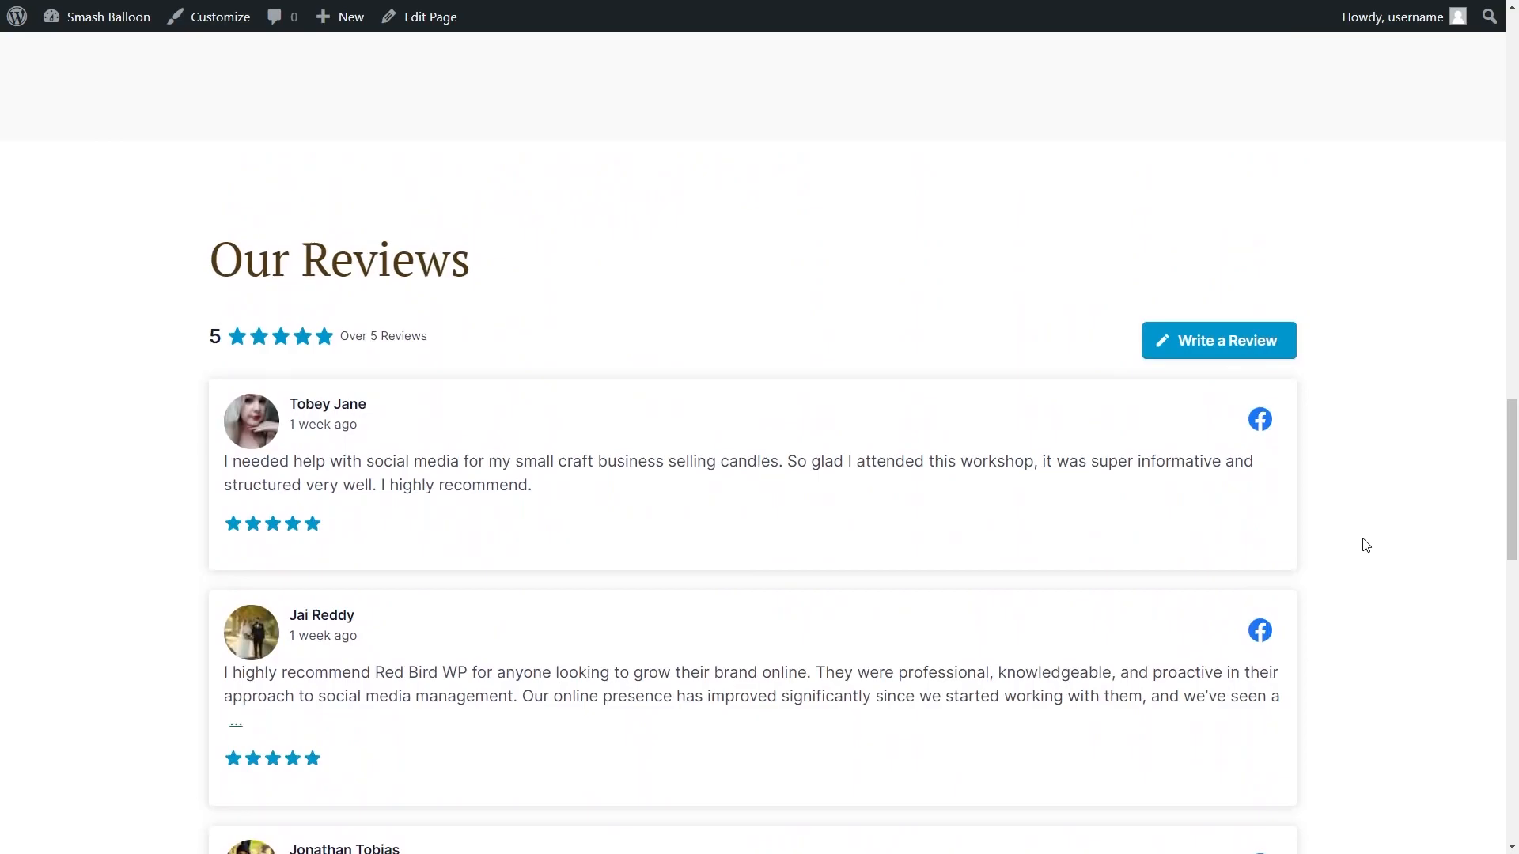
click(1243, 350)
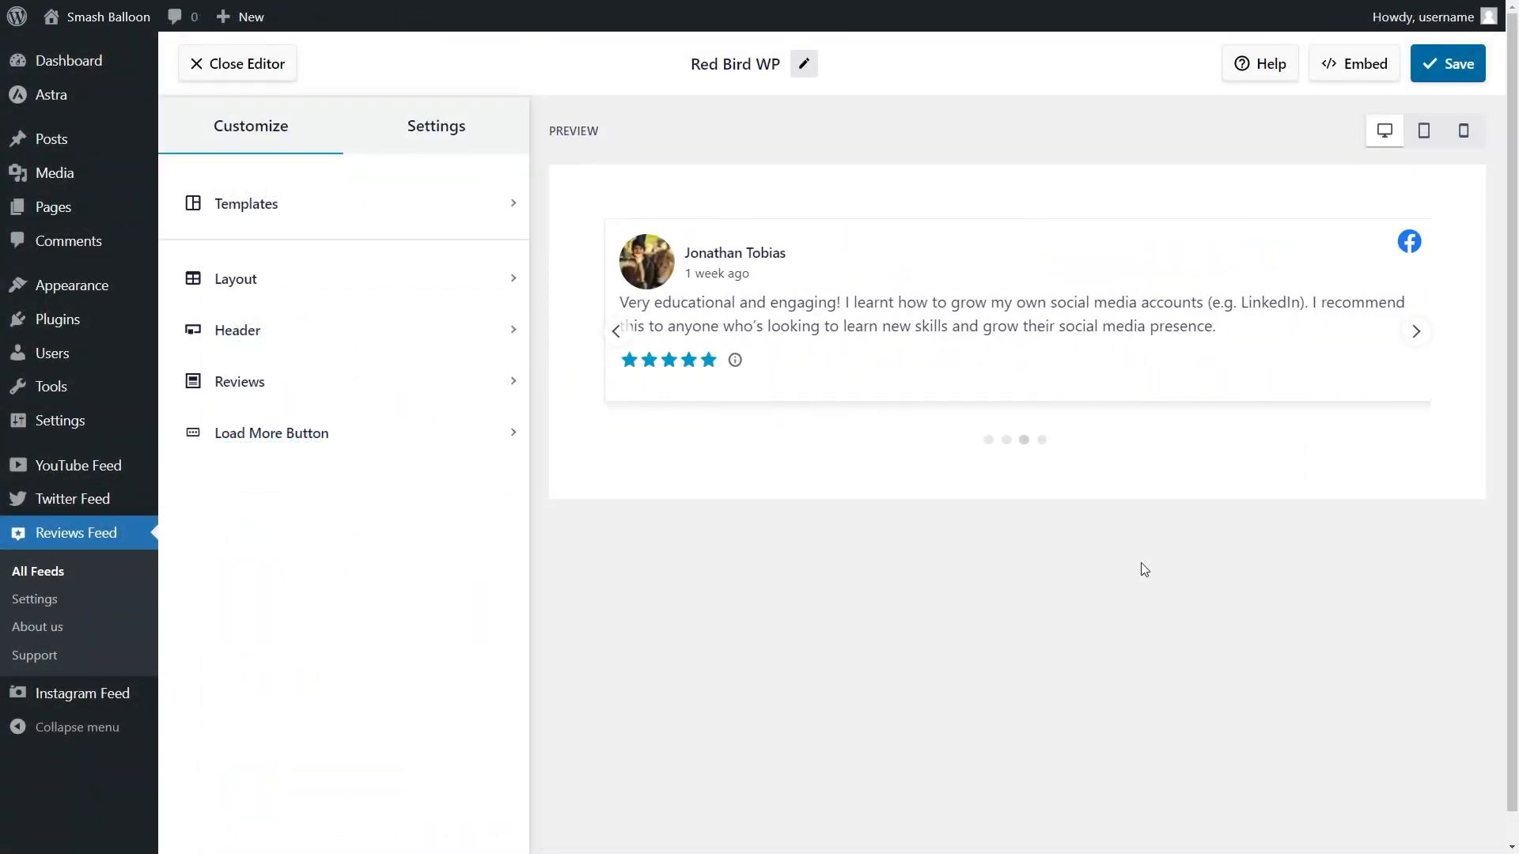
Step: Copy the Red Bird WP feed's shortcode from its embed options and choose to add the feed to a widget
click(1335, 69)
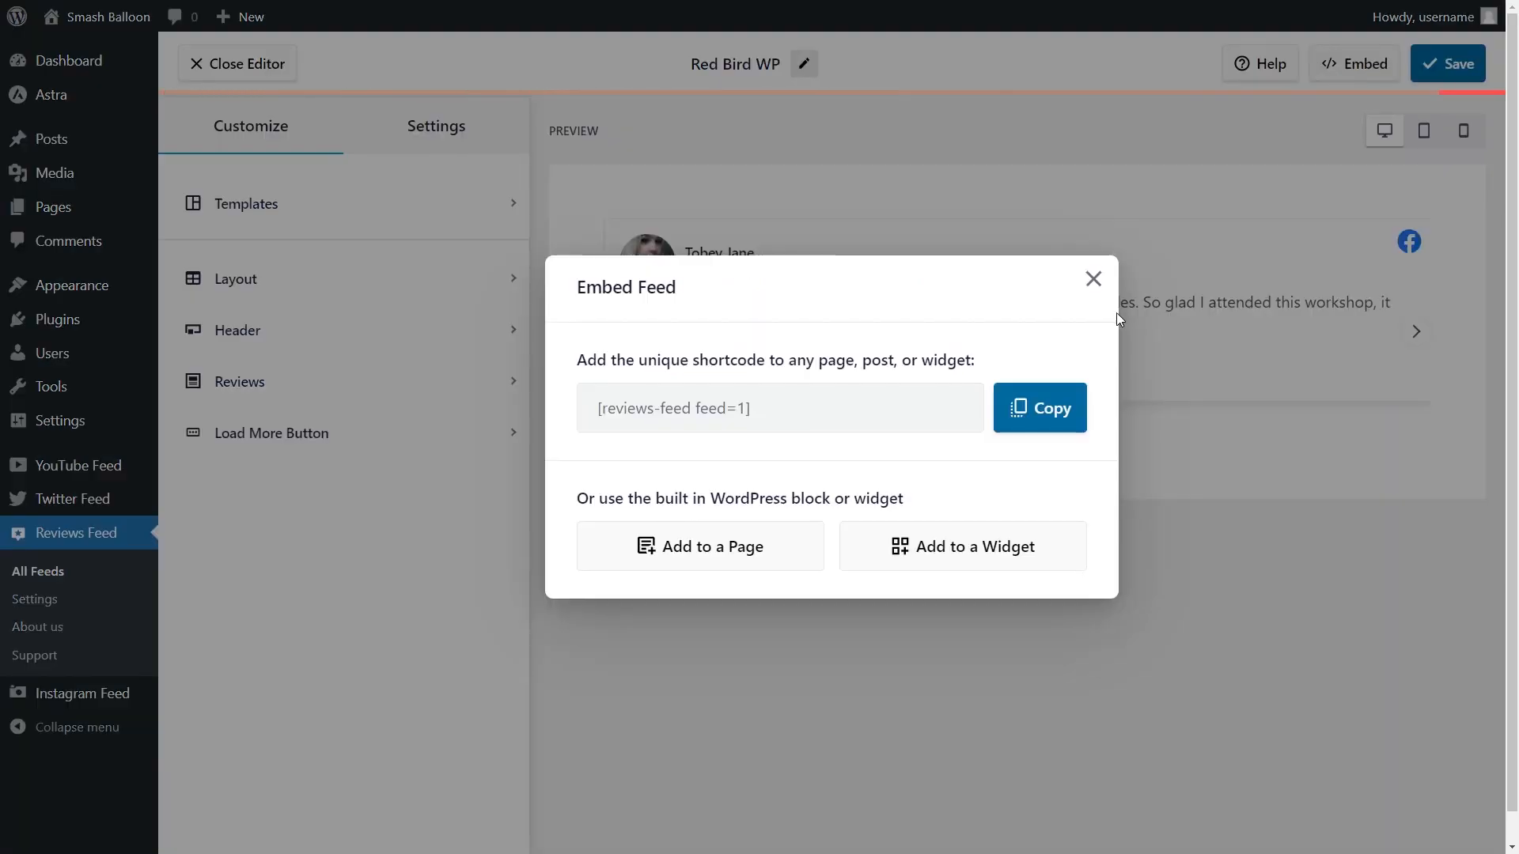
click(1051, 406)
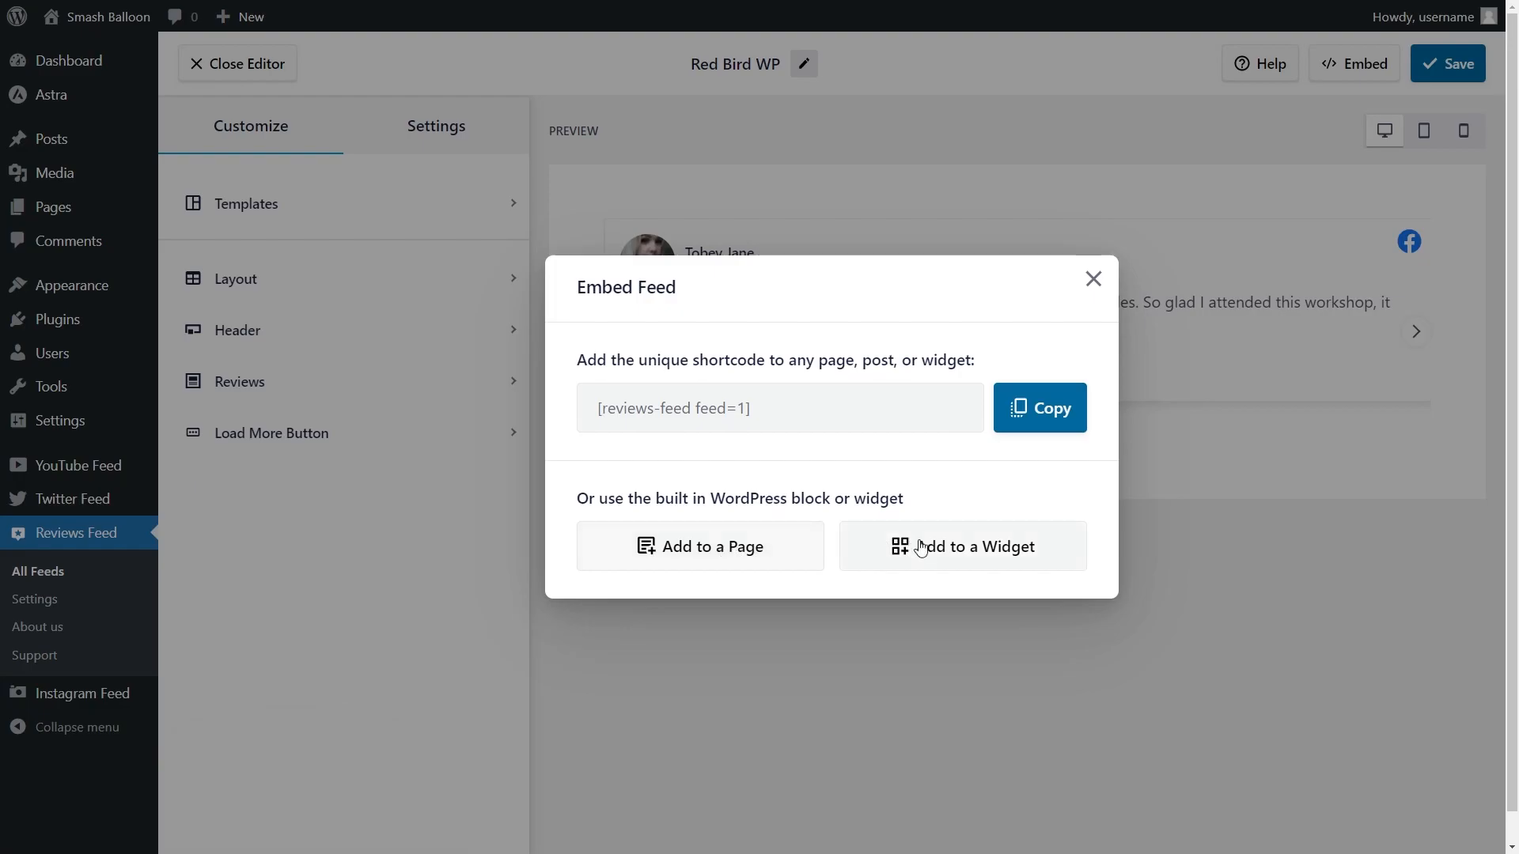
click(983, 561)
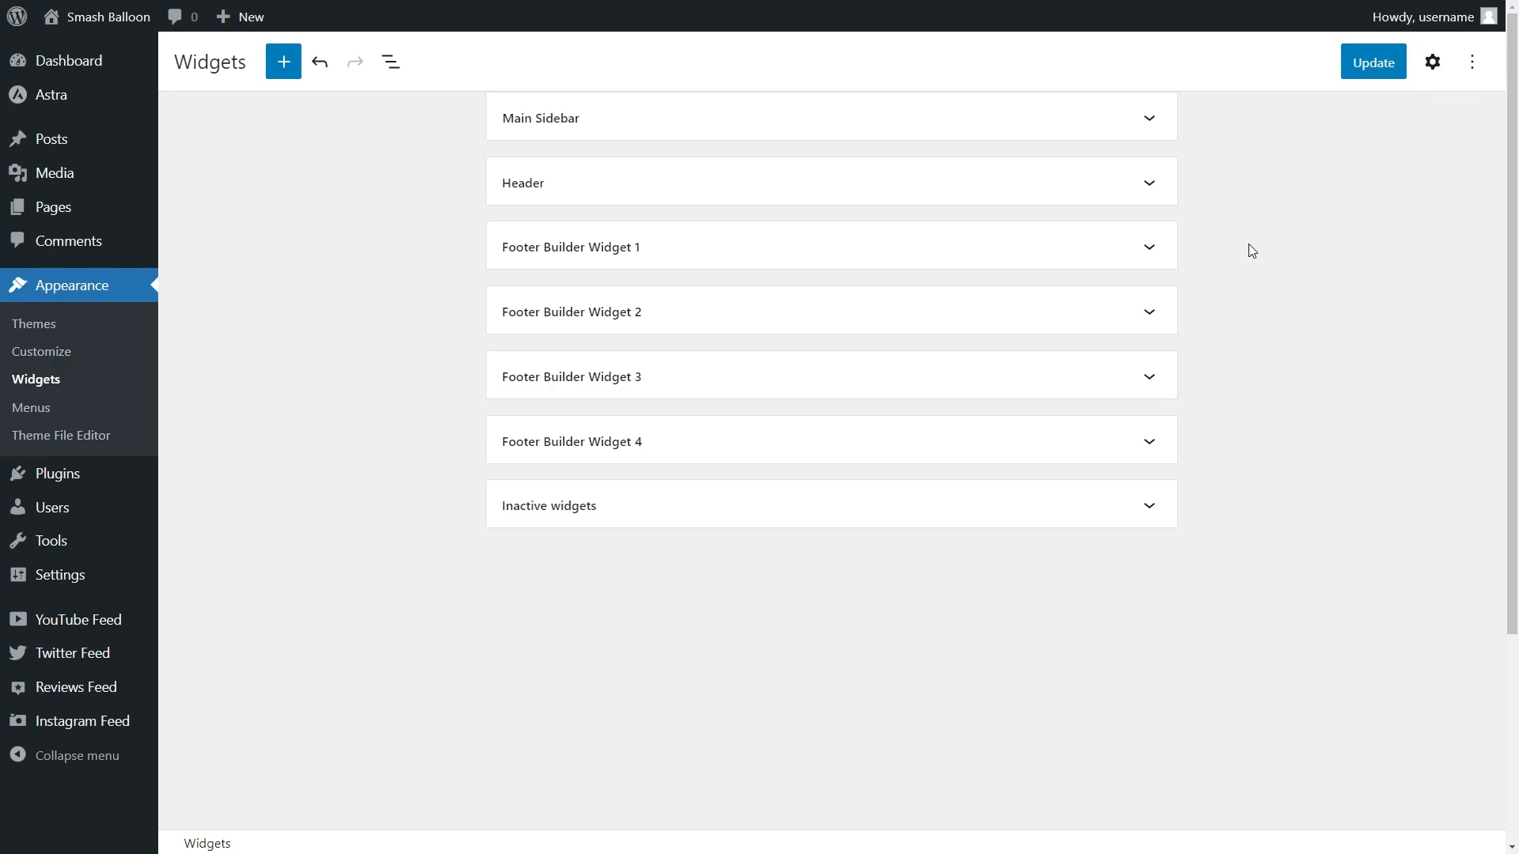
Step: Add a Shortcode block containing [reviews-feed feed=1] to Footer Builder Widget 3 and update the widgets
click(1140, 377)
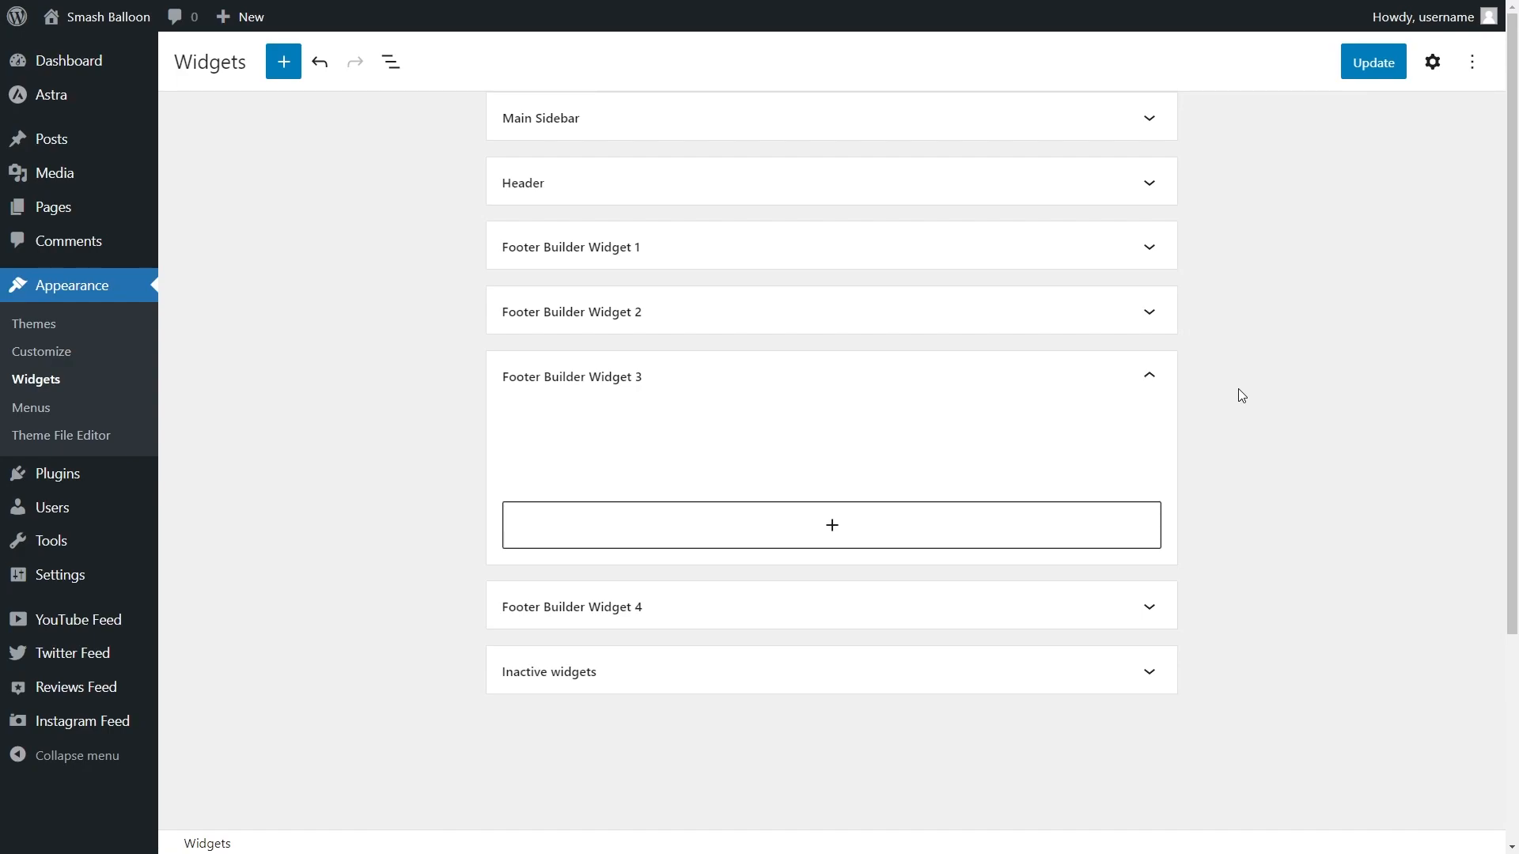
click(839, 525)
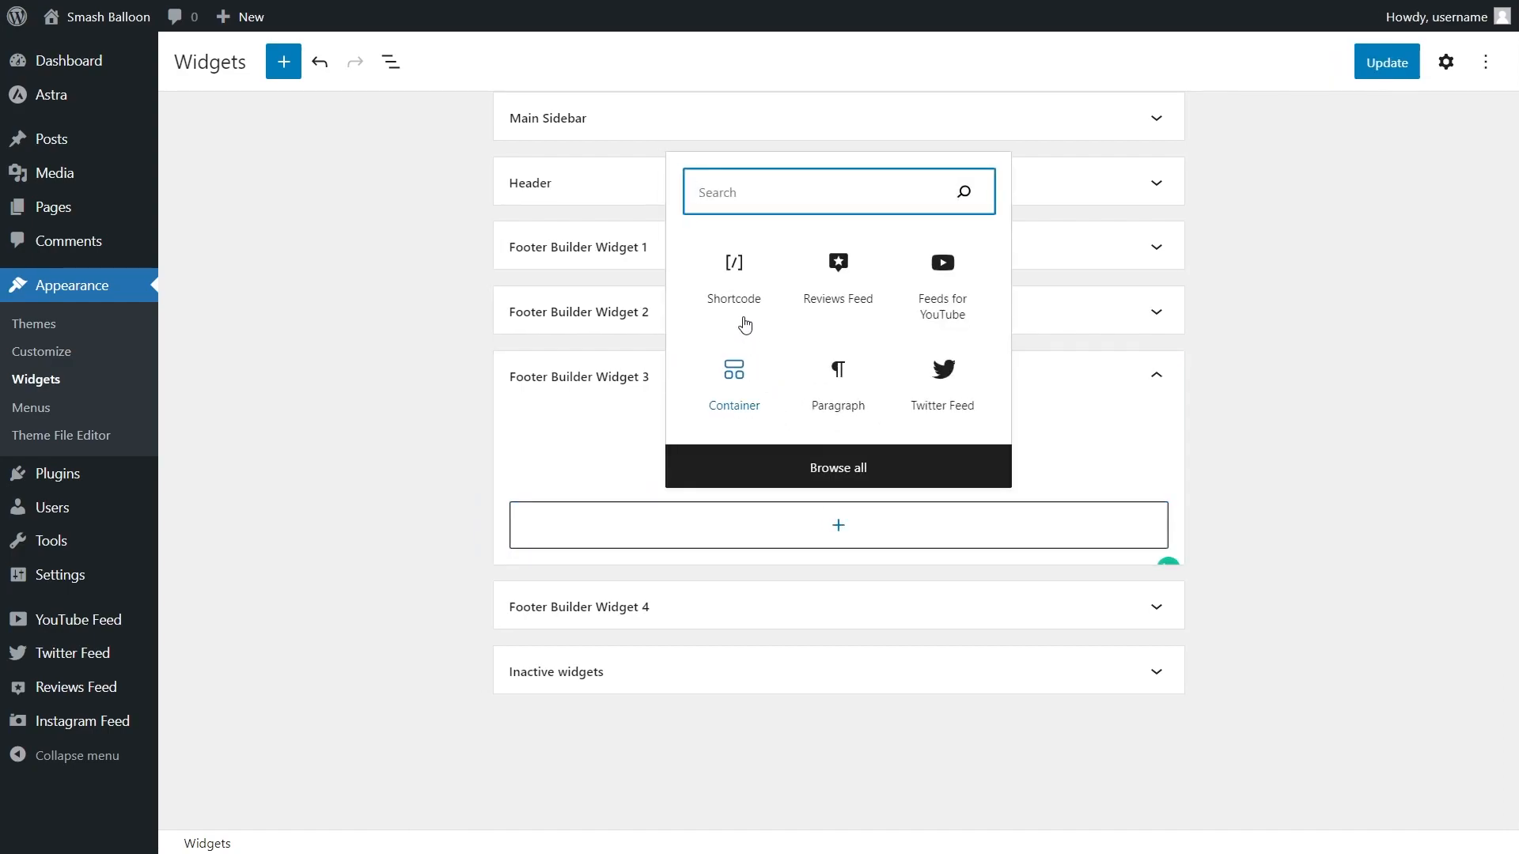
click(737, 312)
key(ctrl+v)
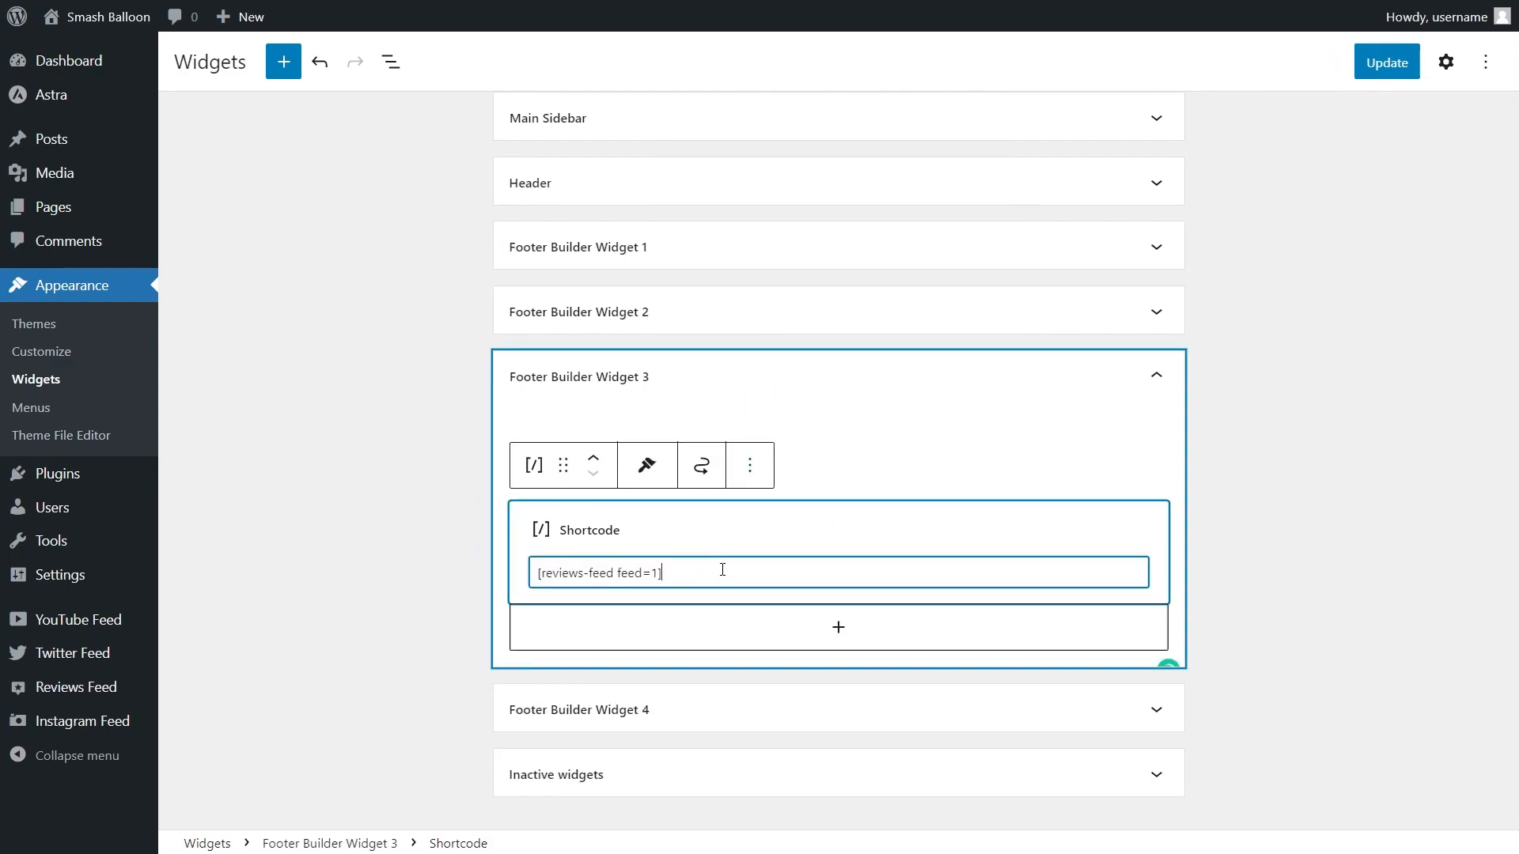
click(1365, 67)
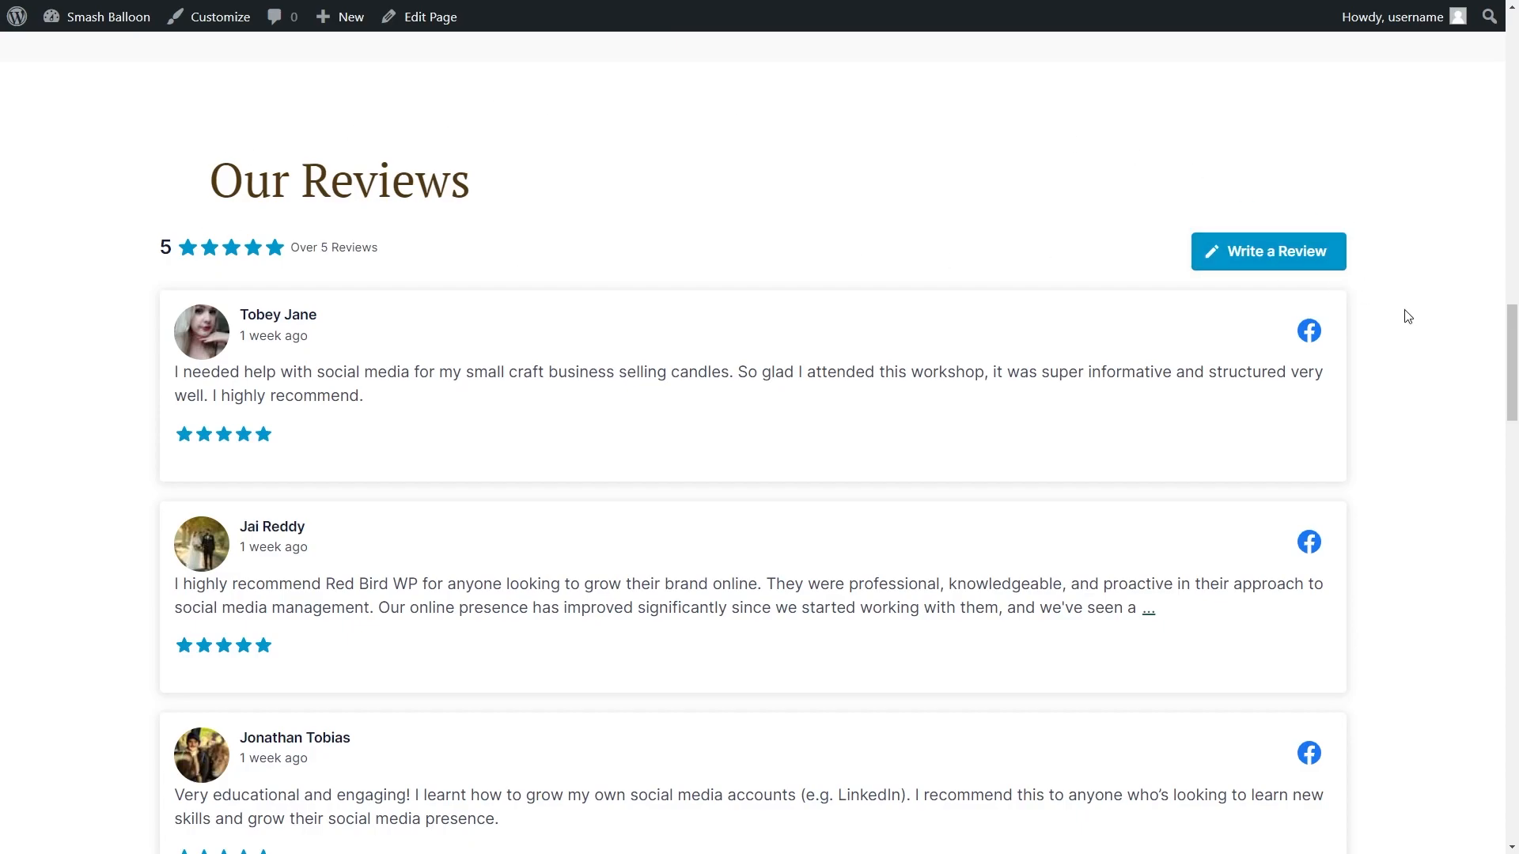
Step: Check the reviews carousel in the live page's footer by advancing through several reviews
scroll(1408, 330, down, 7)
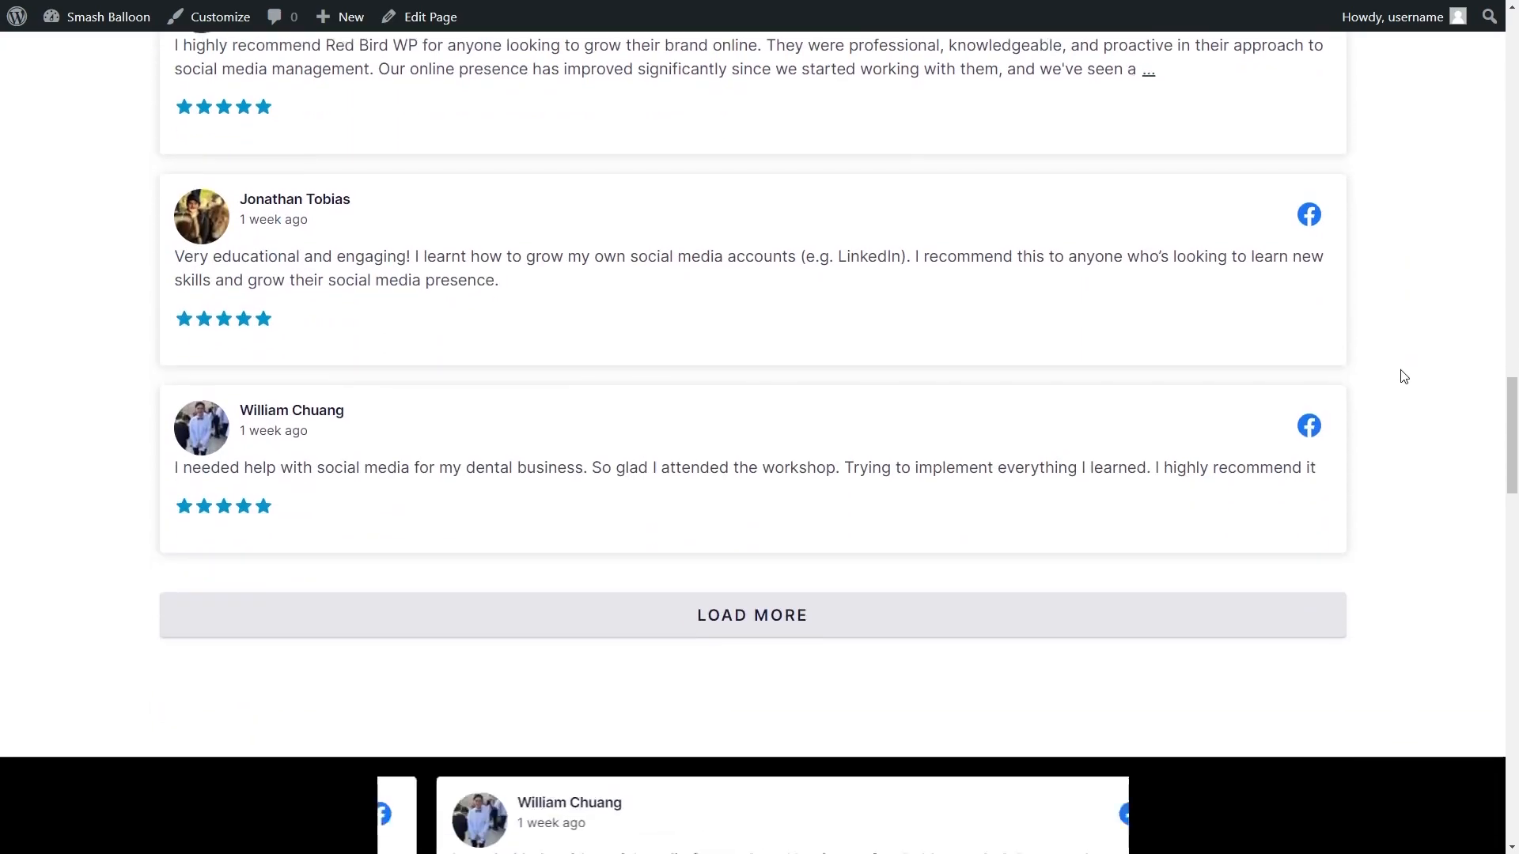
scroll(1404, 377, down, 1)
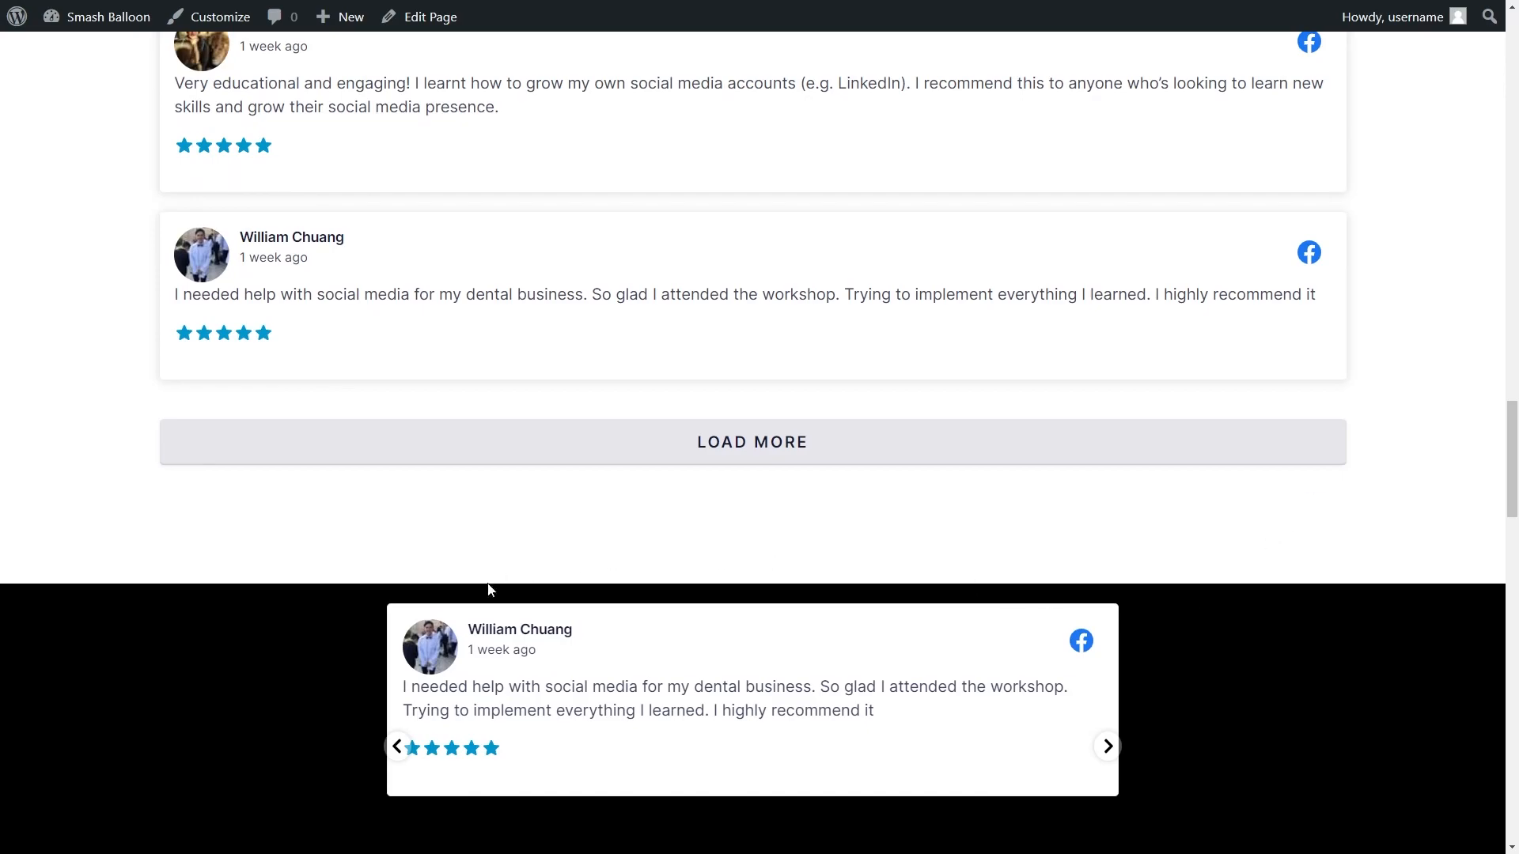
click(1115, 752)
click(1115, 752)
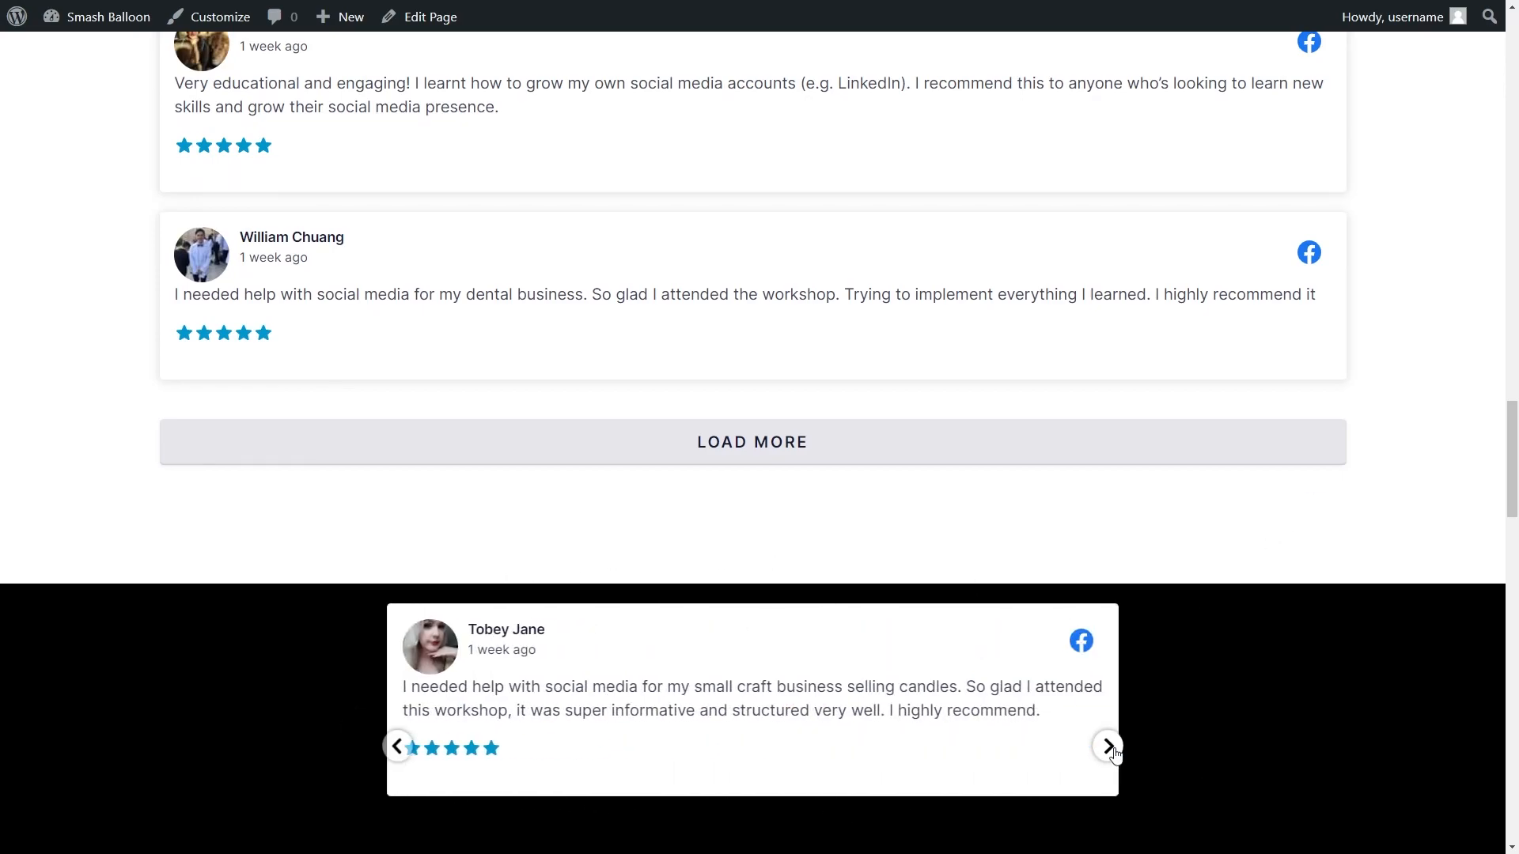
click(1115, 753)
click(1109, 745)
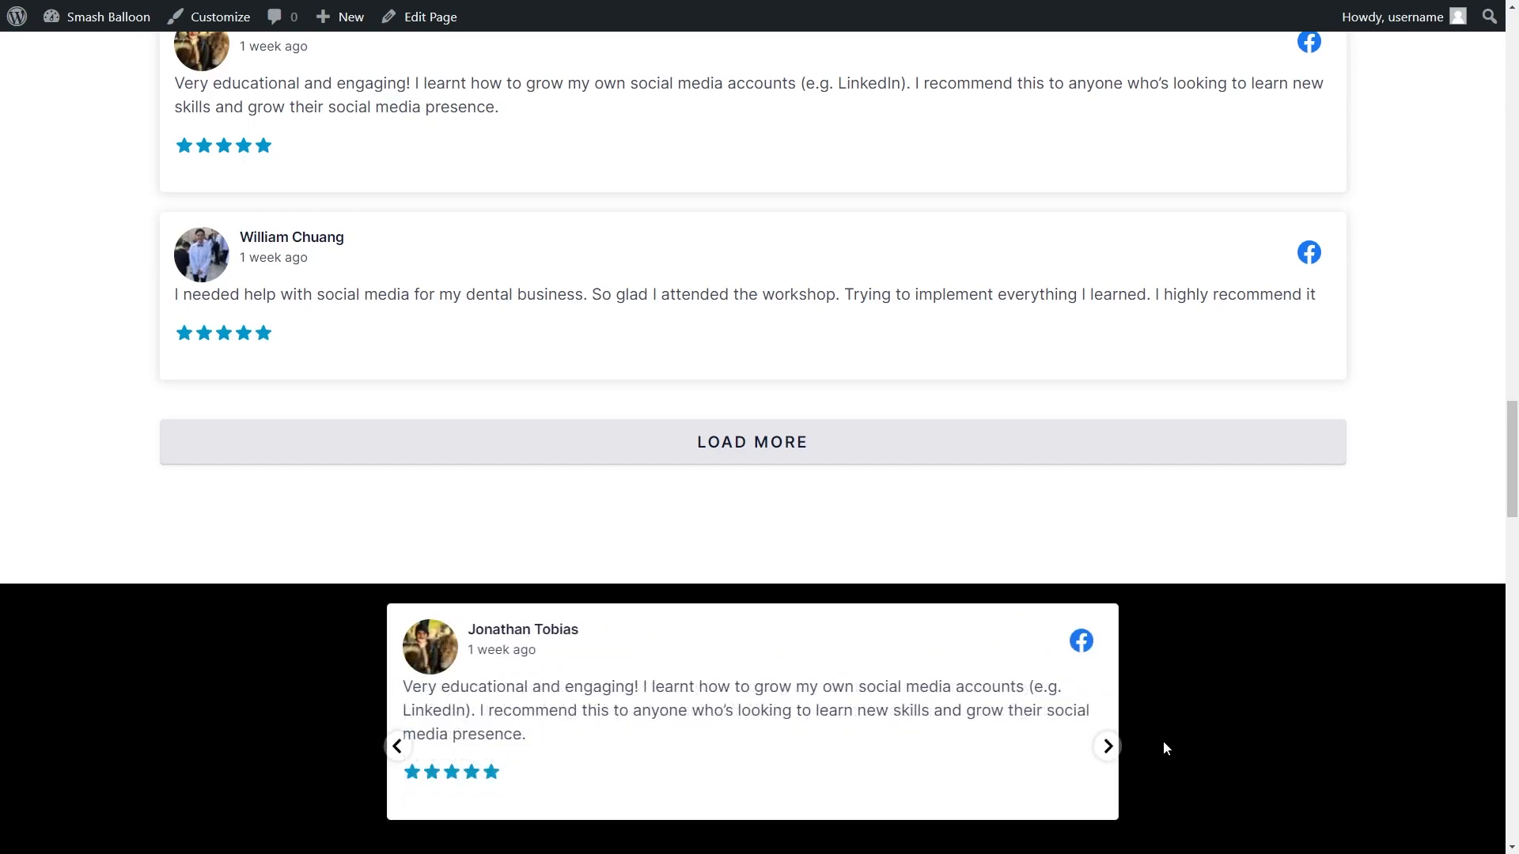